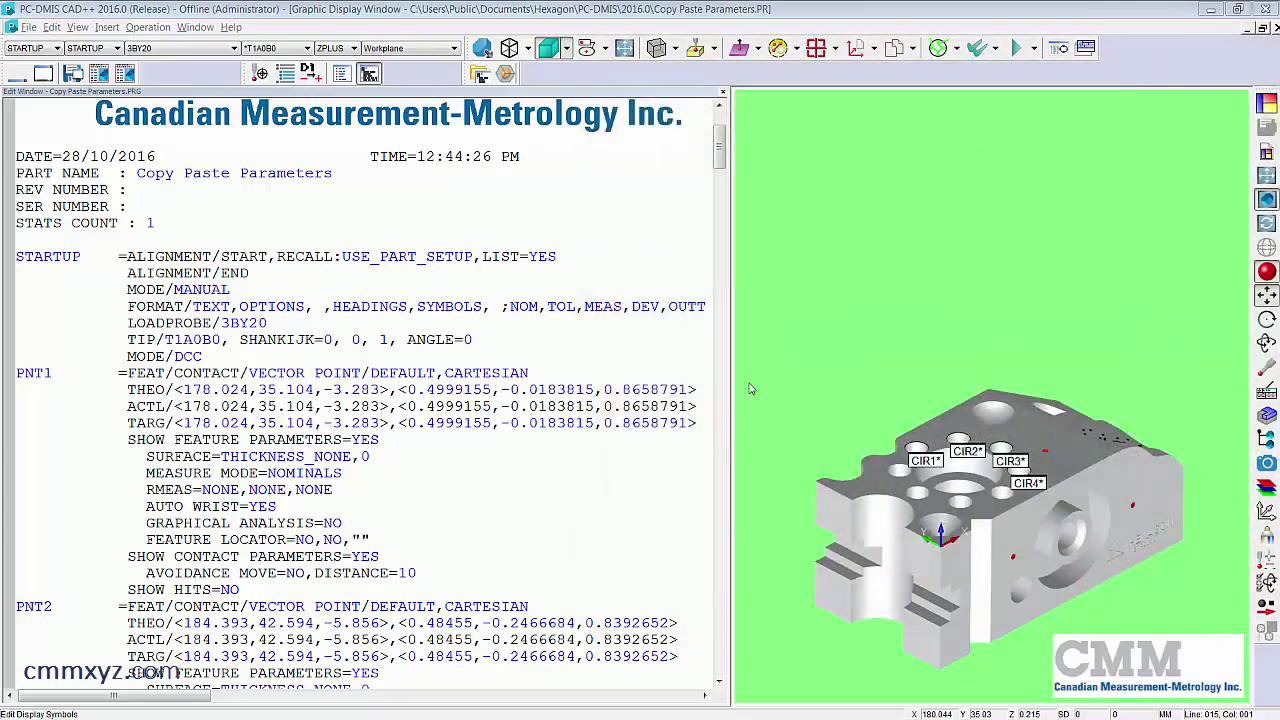
# - Show the program as a summary tree, scroll down to CIR4, then scroll back to the top
pyautogui.click(341, 75)
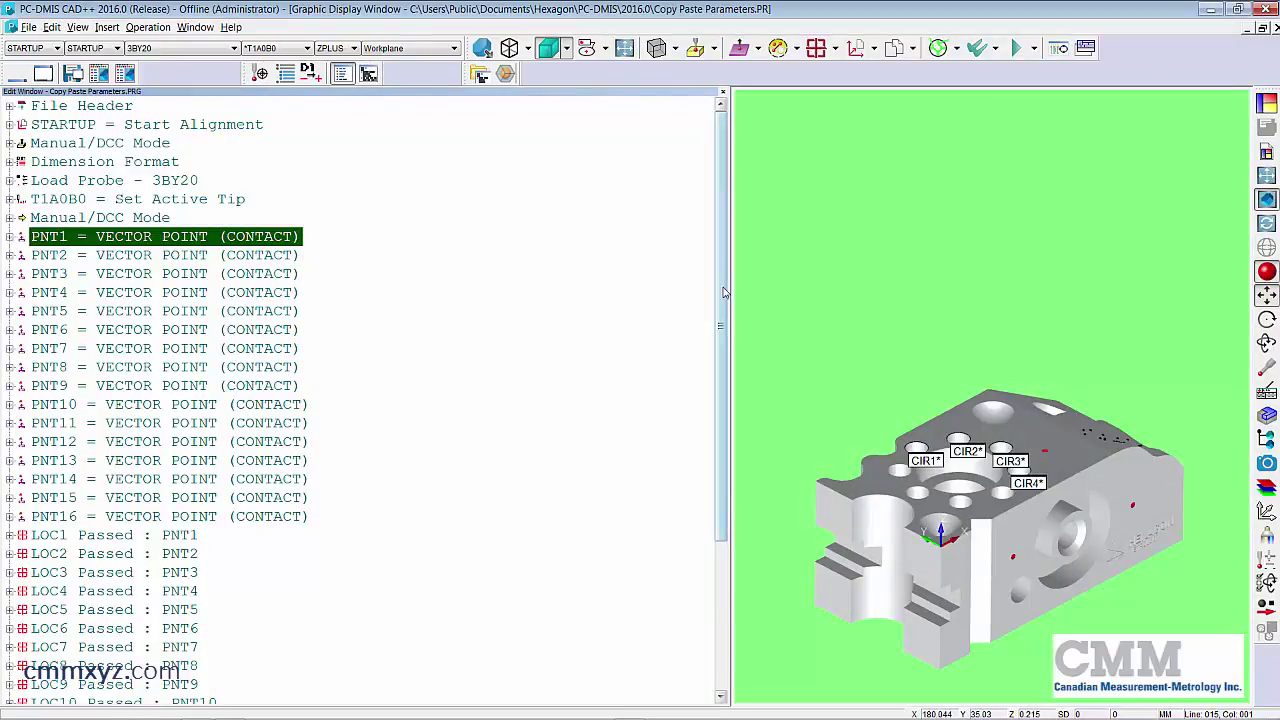
pyautogui.moveTo(722, 290); pyautogui.dragTo(704, 461)
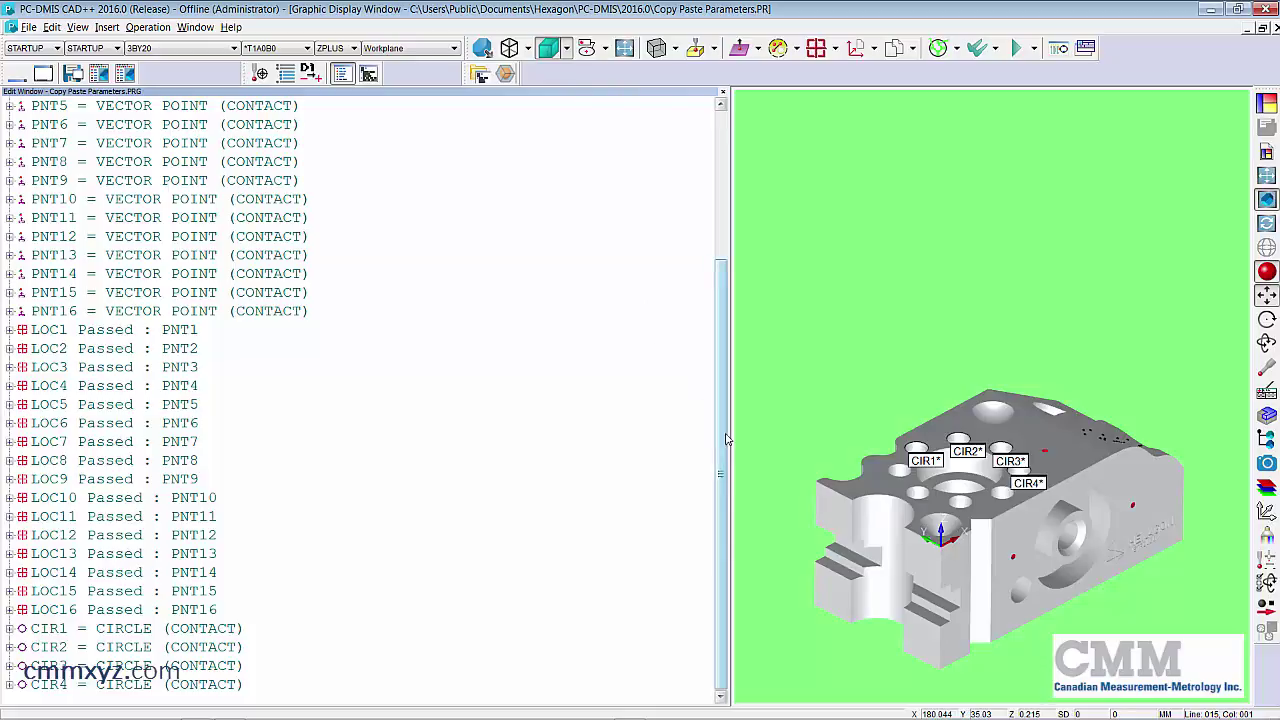
pyautogui.scroll(4, 725, 435)
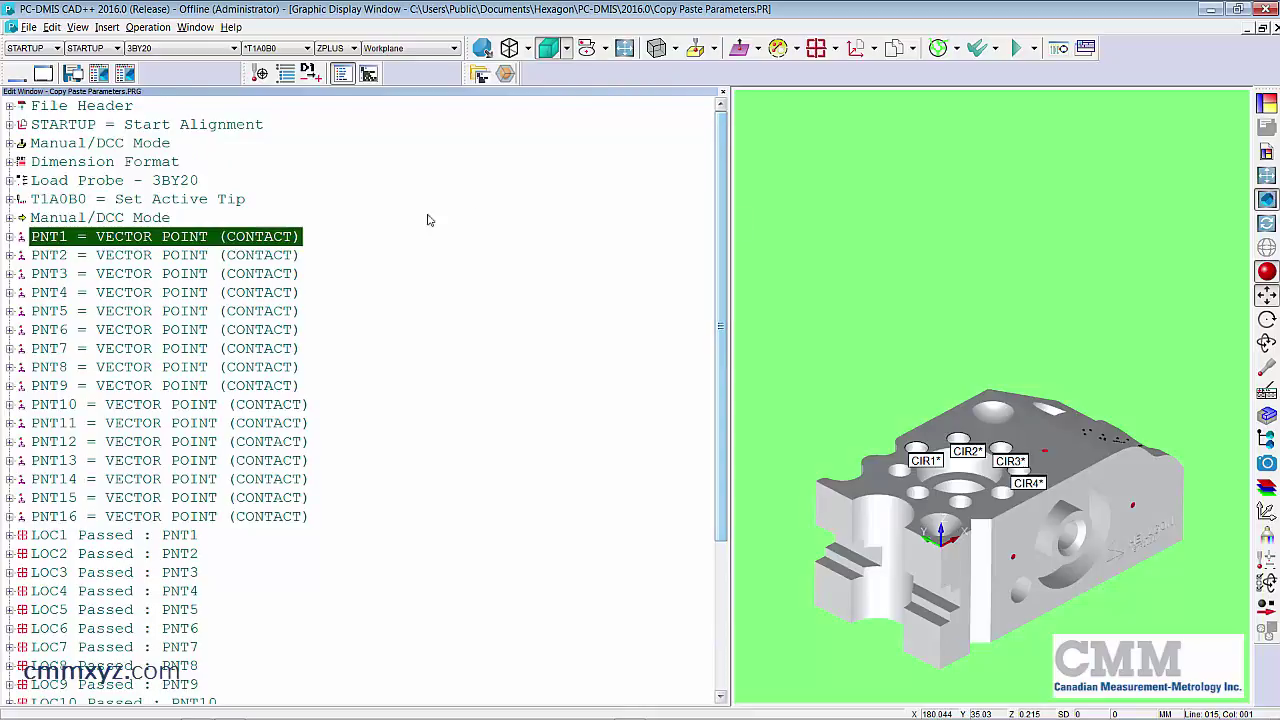
# - Edit PNT1 to use a BOTH avoidance move with distance 10 and confirm
pyautogui.rightClick(237, 241)
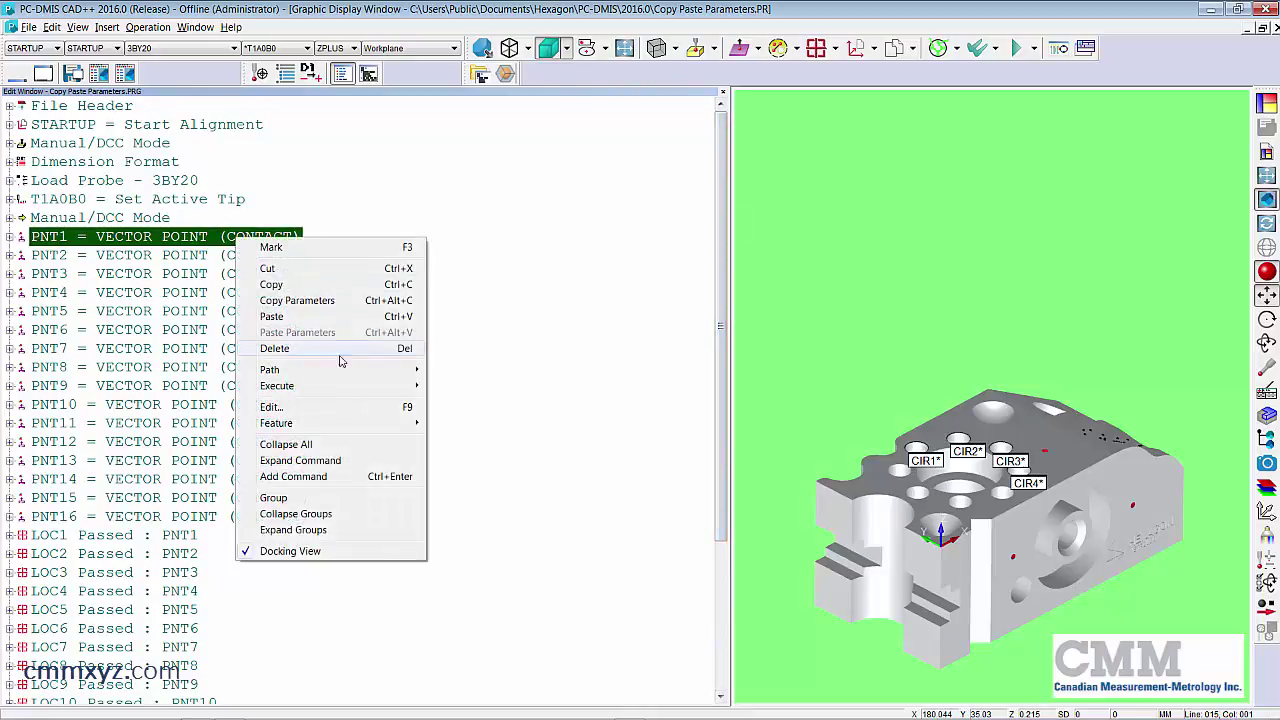
pyautogui.click(281, 407)
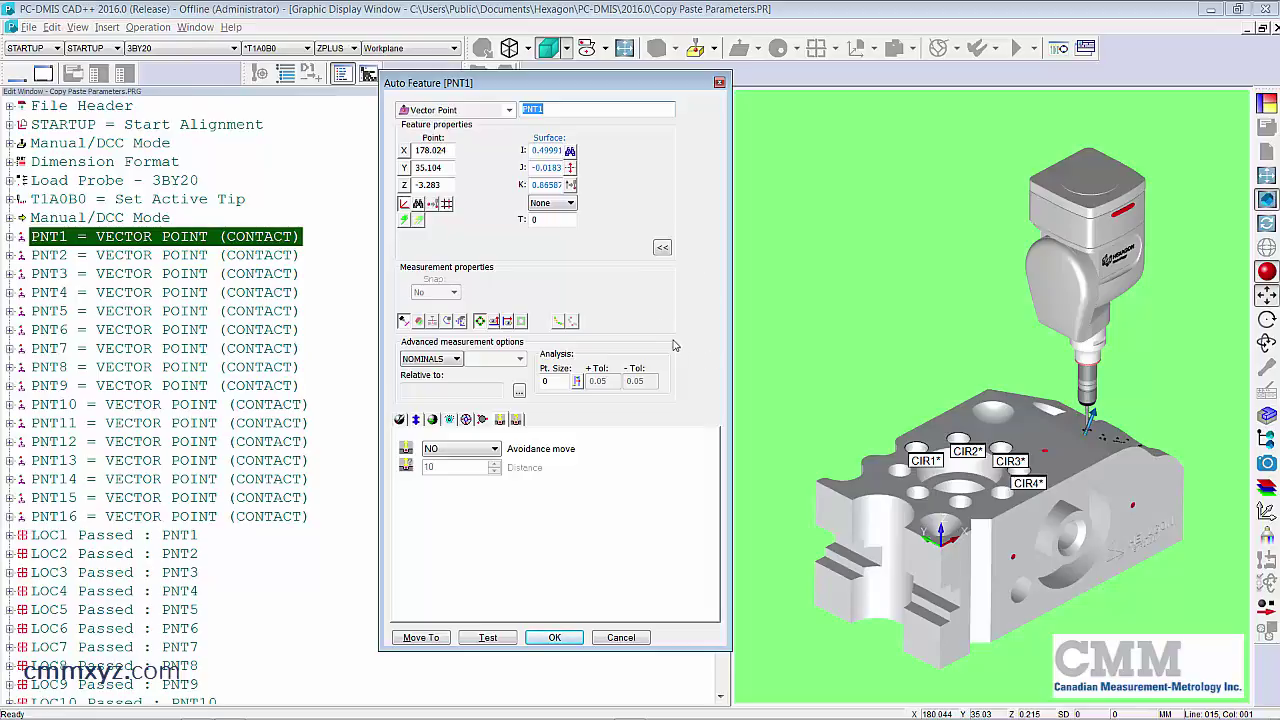
pyautogui.click(495, 450)
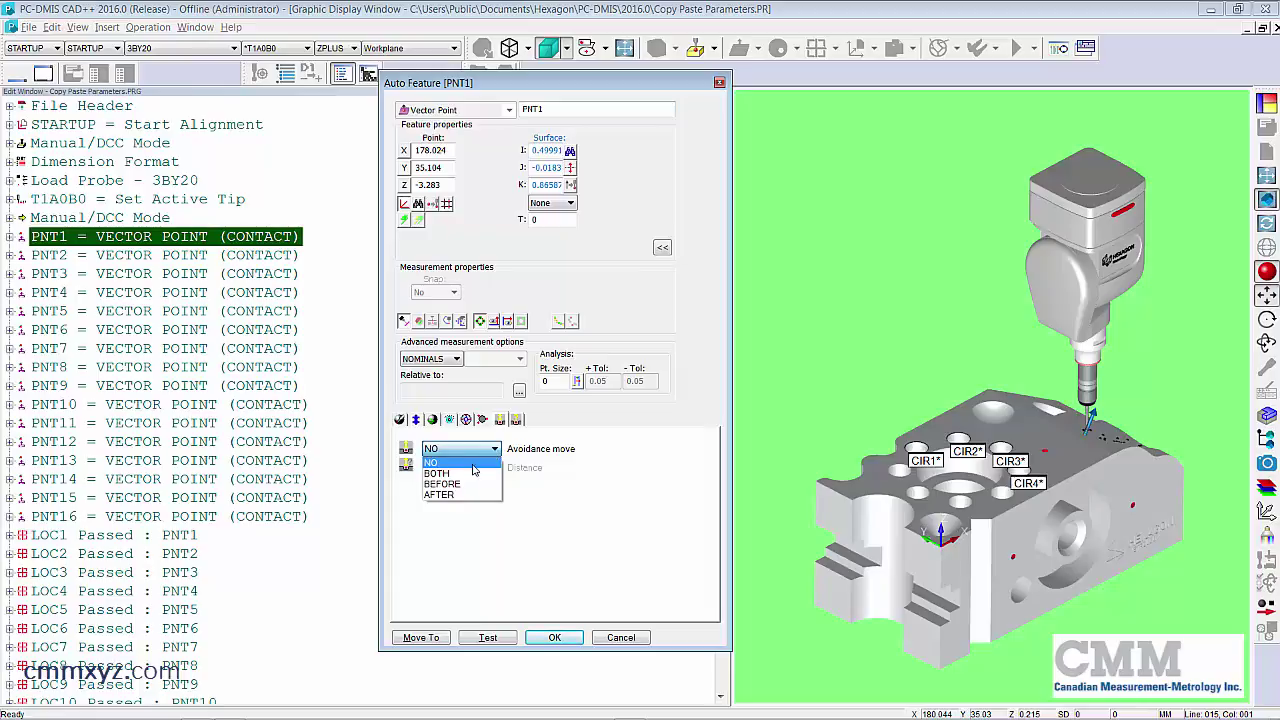
pyautogui.click(456, 473)
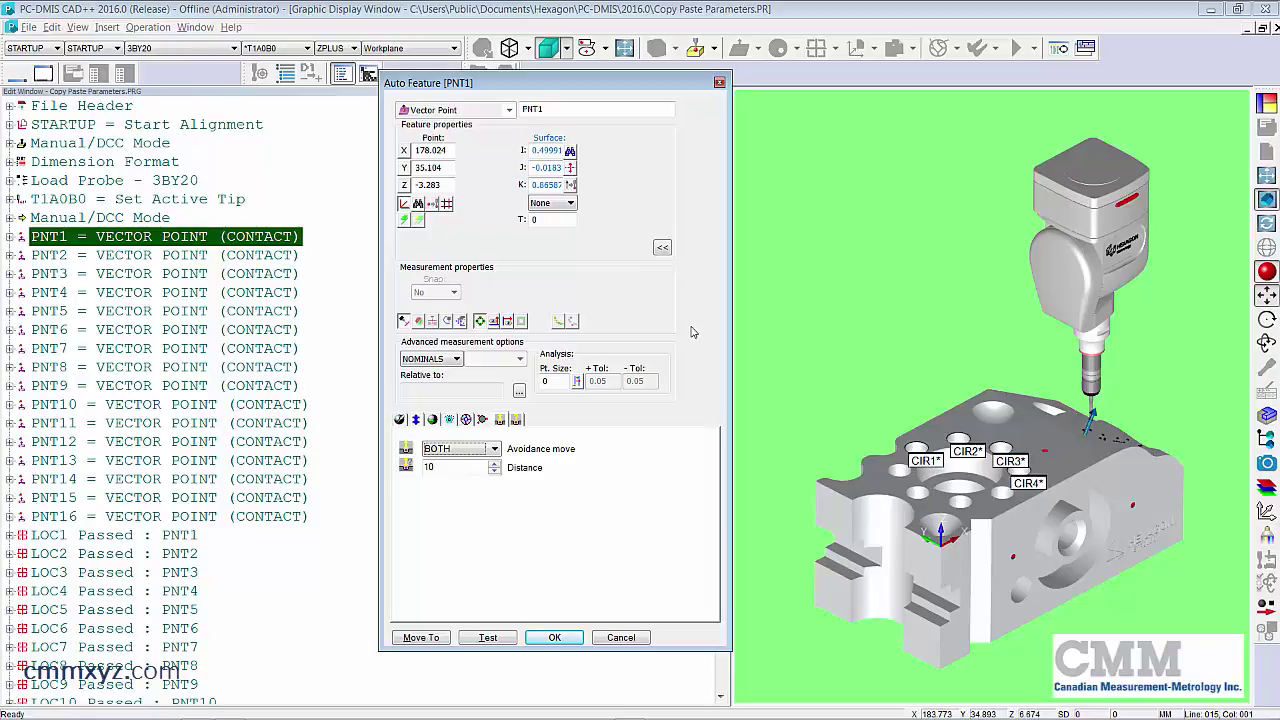
pyautogui.click(560, 639)
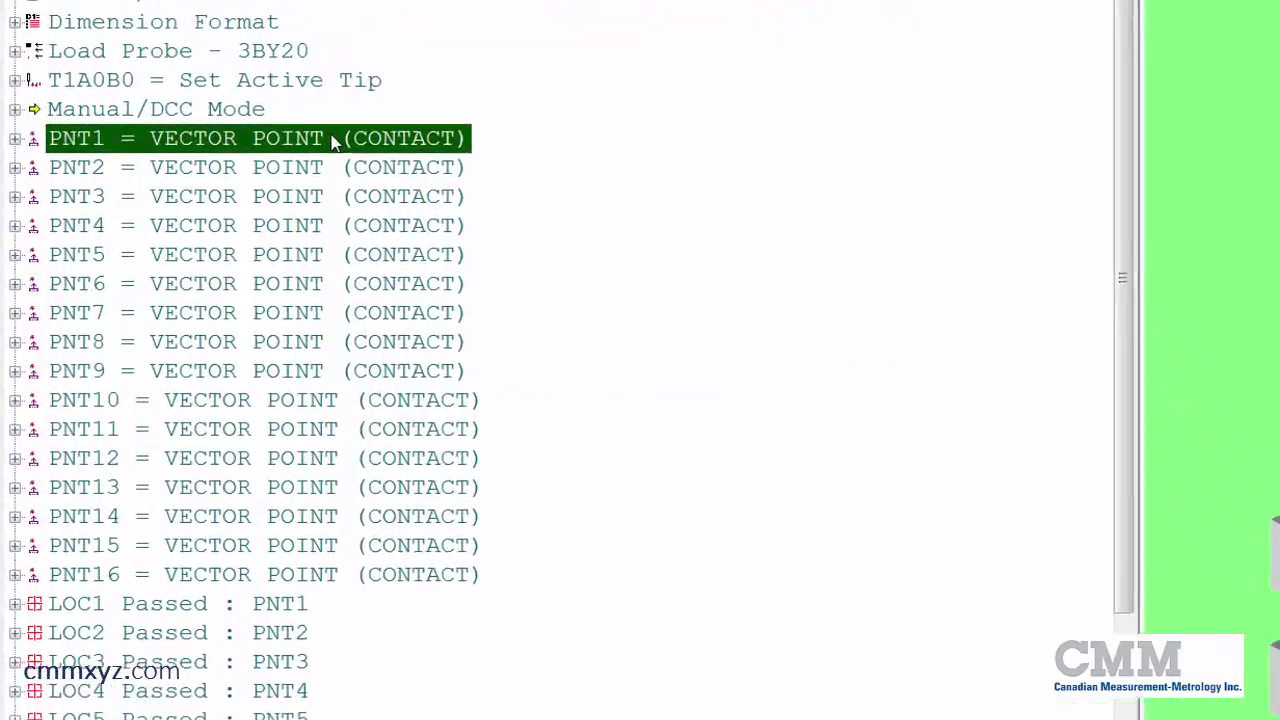
# - Copy PNT1's parameters onto PNT2–PNT16 and verify PNT2 shows BOTH at distance 10
pyautogui.rightClick(211, 237)
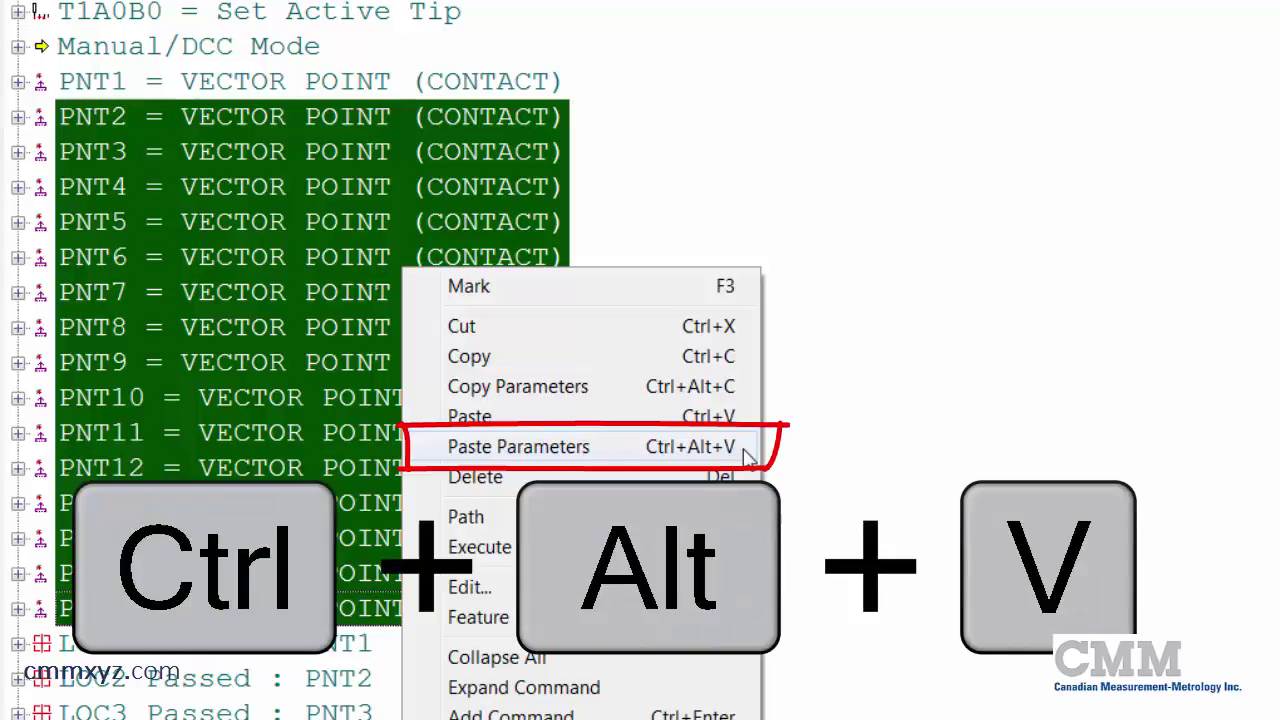
pyautogui.click(748, 455)
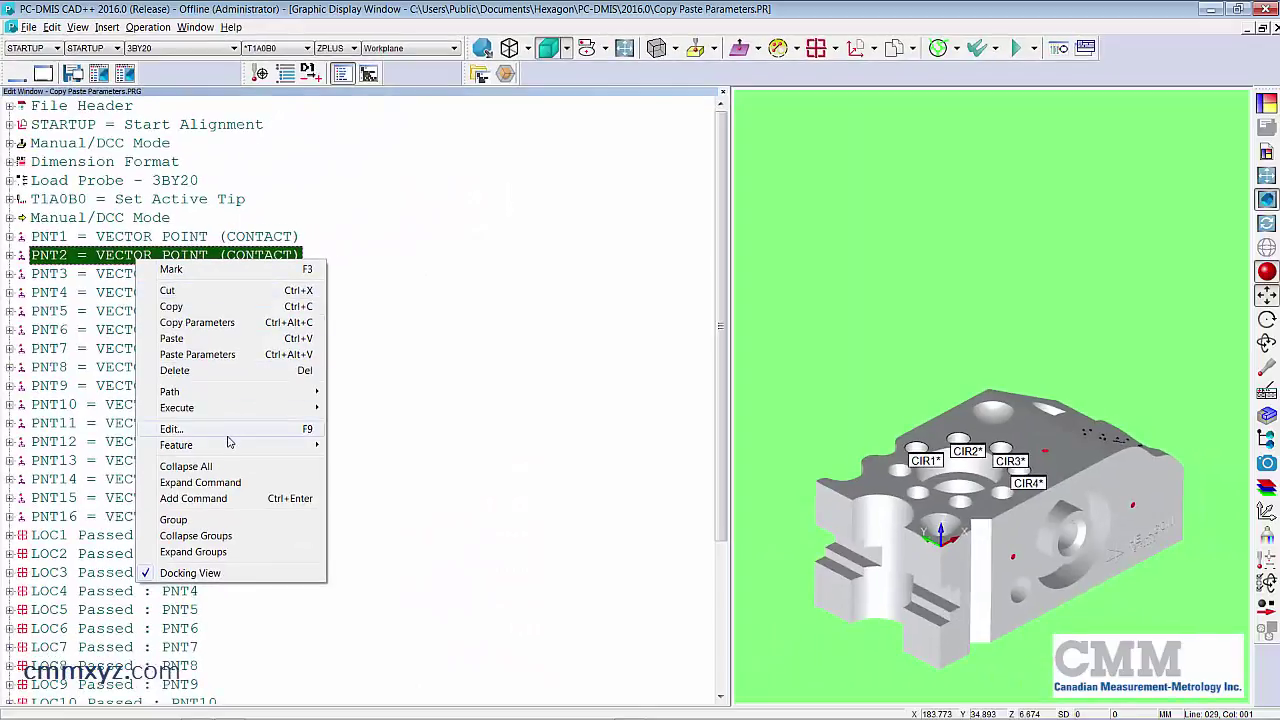
pyautogui.click(230, 430)
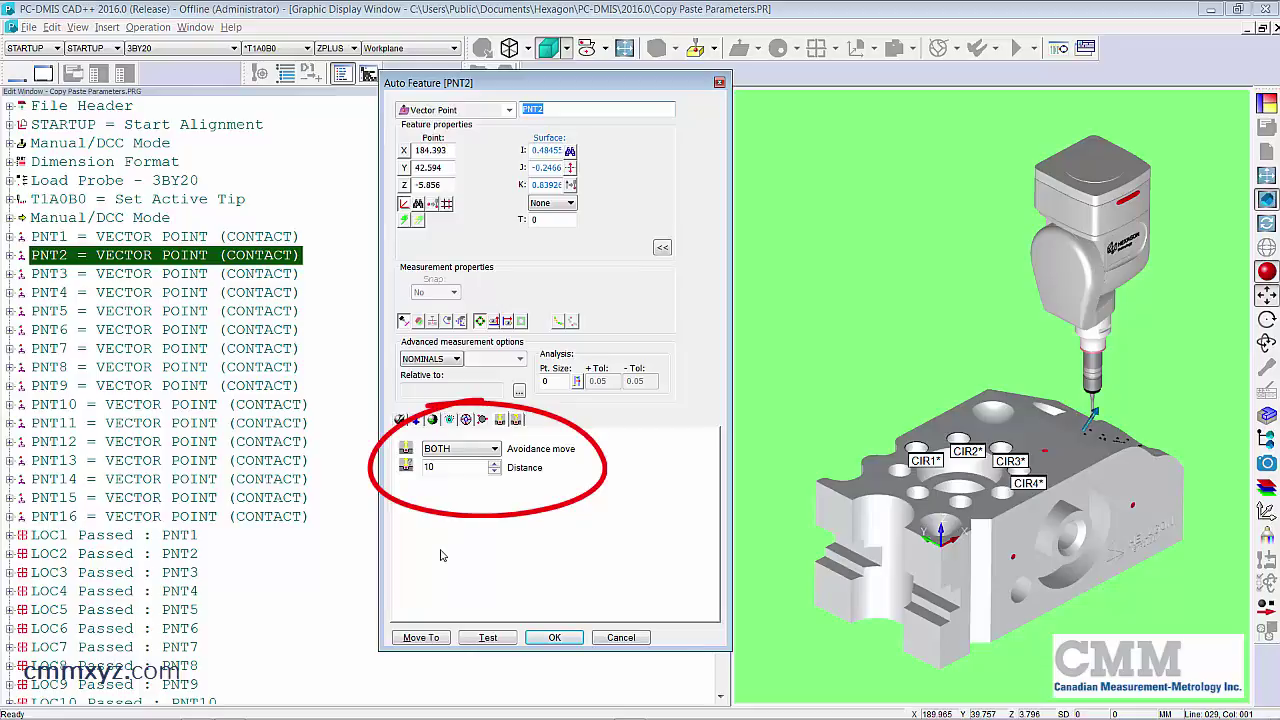
pyautogui.click(574, 636)
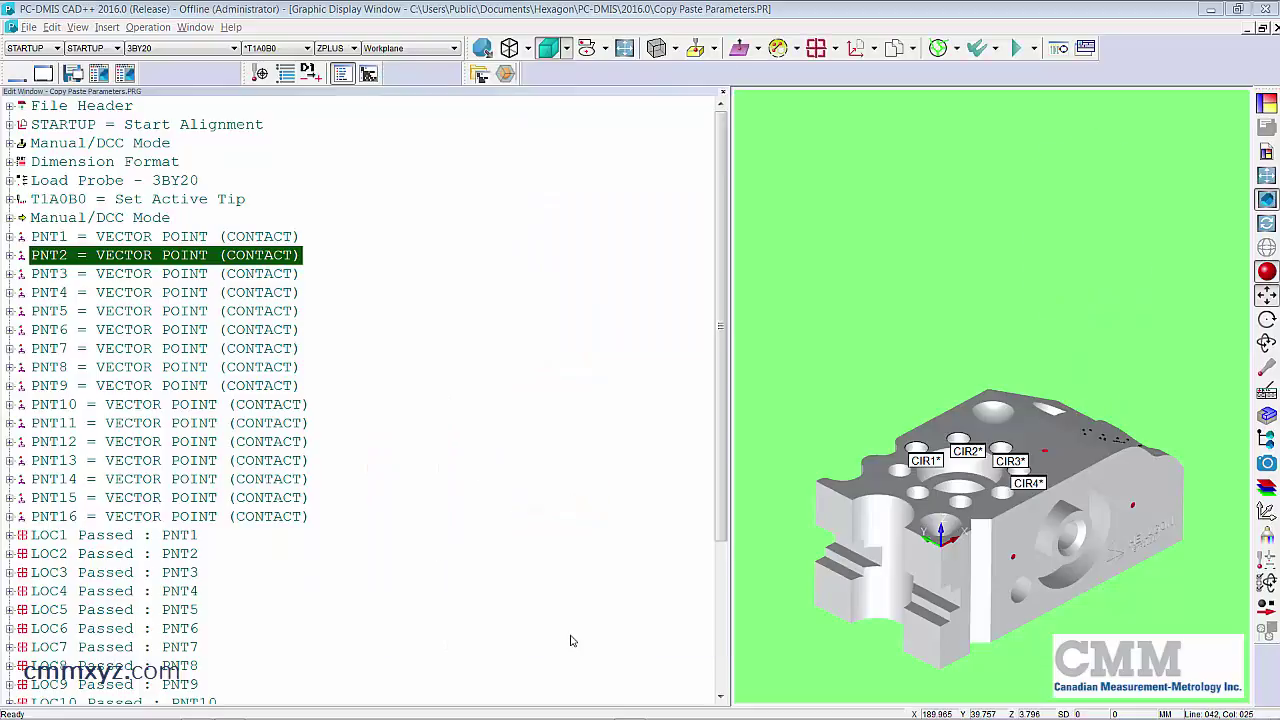
pyautogui.click(300, 516)
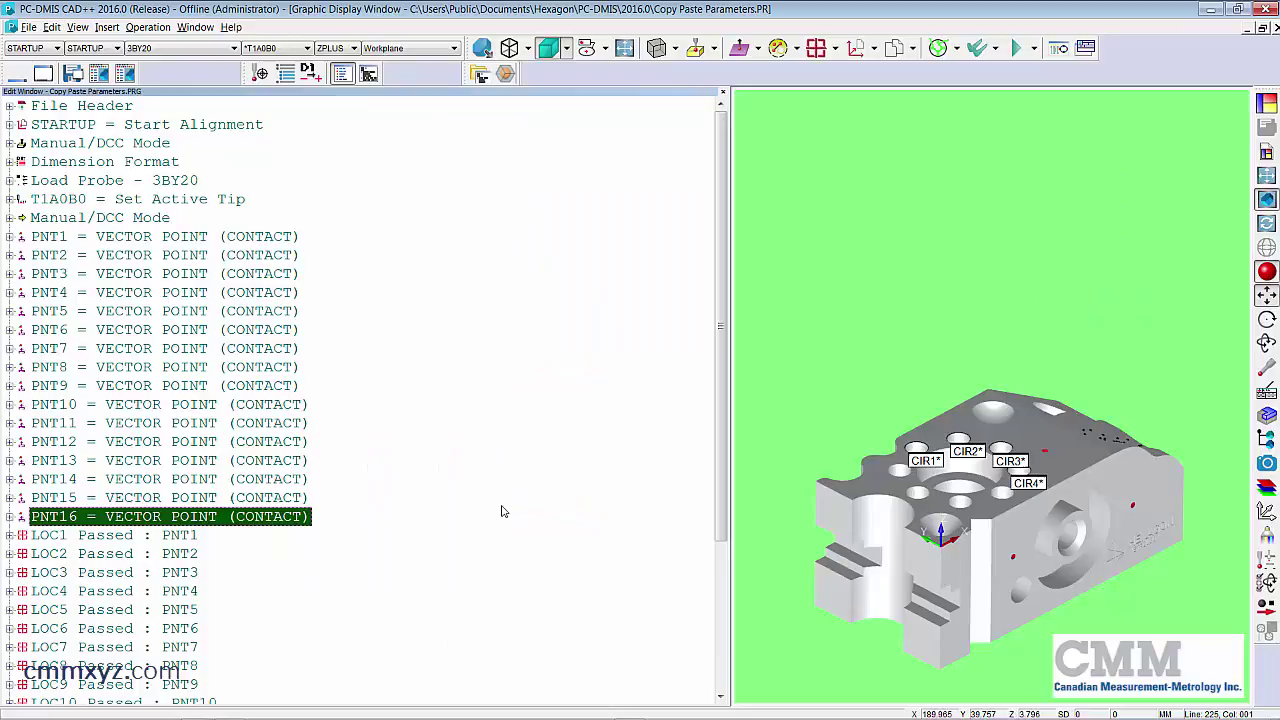
pyautogui.scroll(-4, 503, 512)
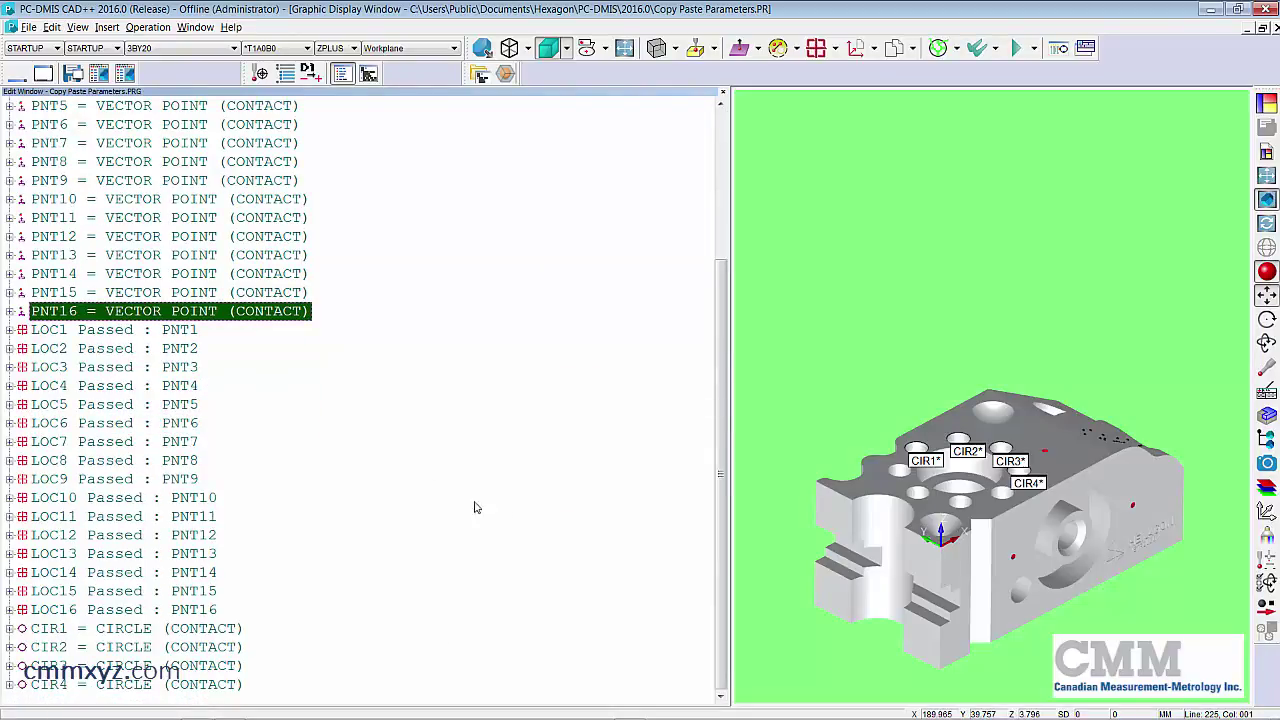
pyautogui.click(110, 334)
pyautogui.rightClick(110, 333)
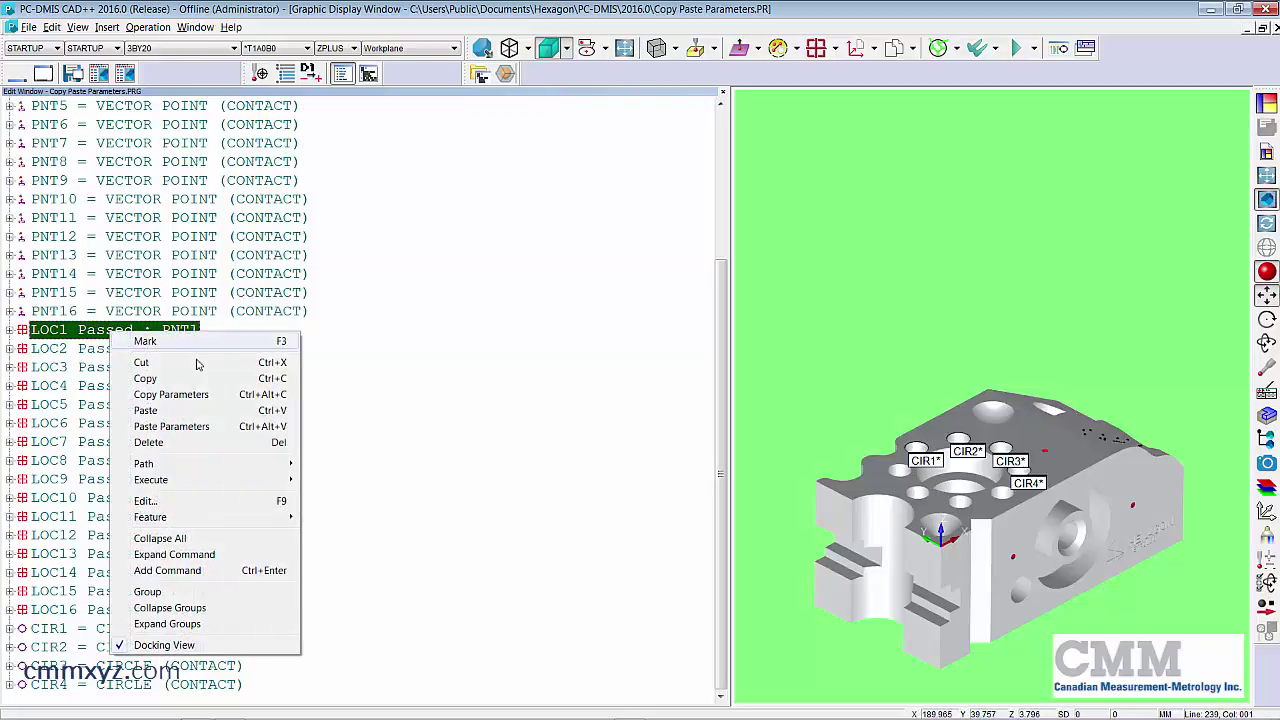
pyautogui.click(234, 500)
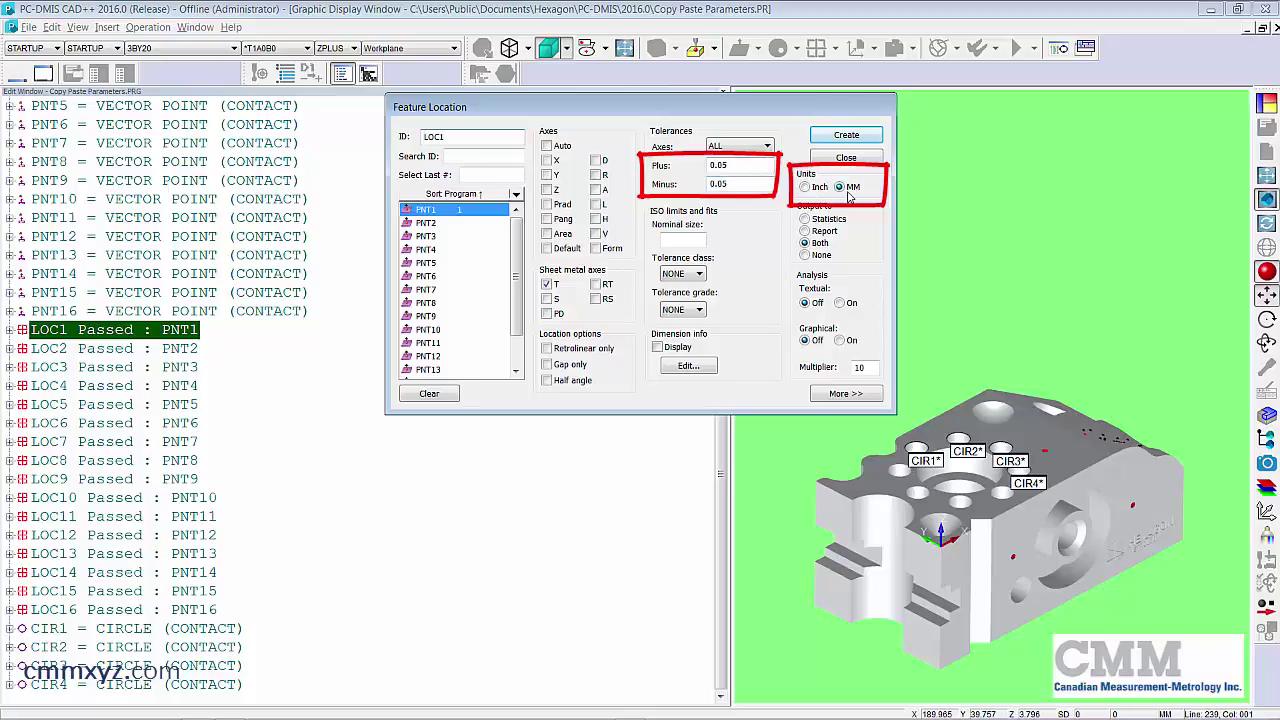
pyautogui.click(846, 157)
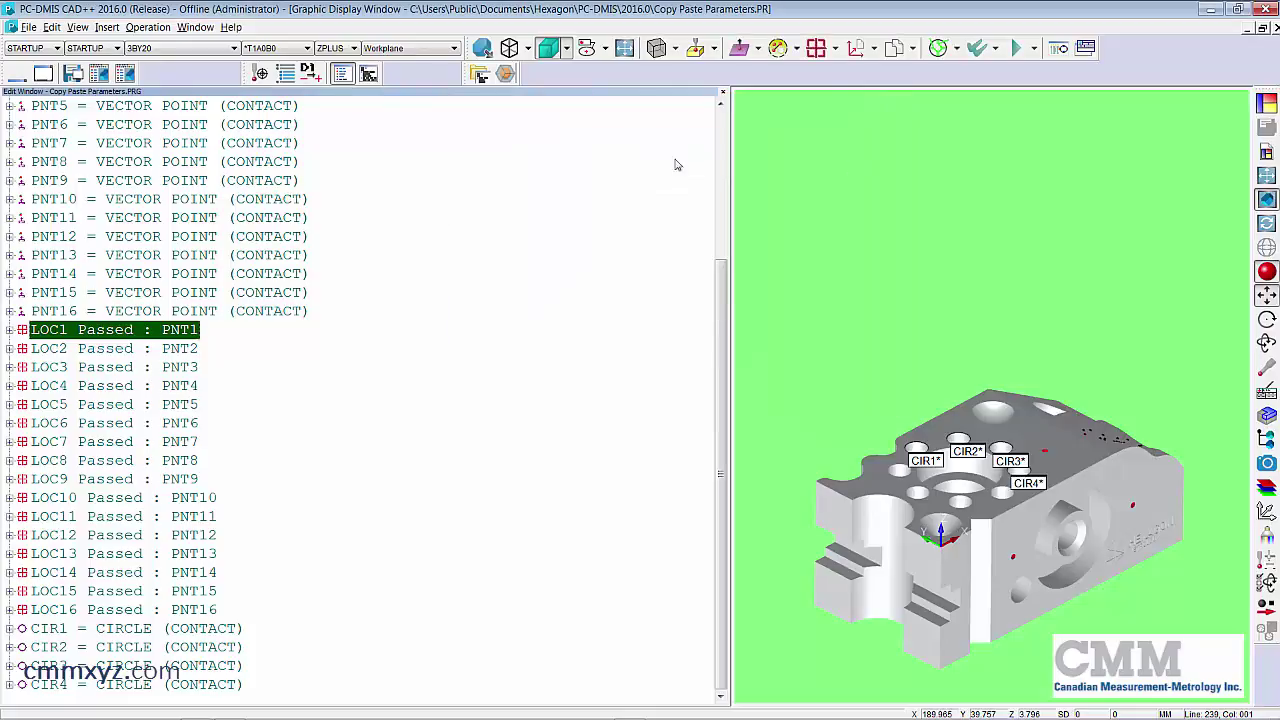
pyautogui.click(115, 428)
pyautogui.rightClick(115, 428)
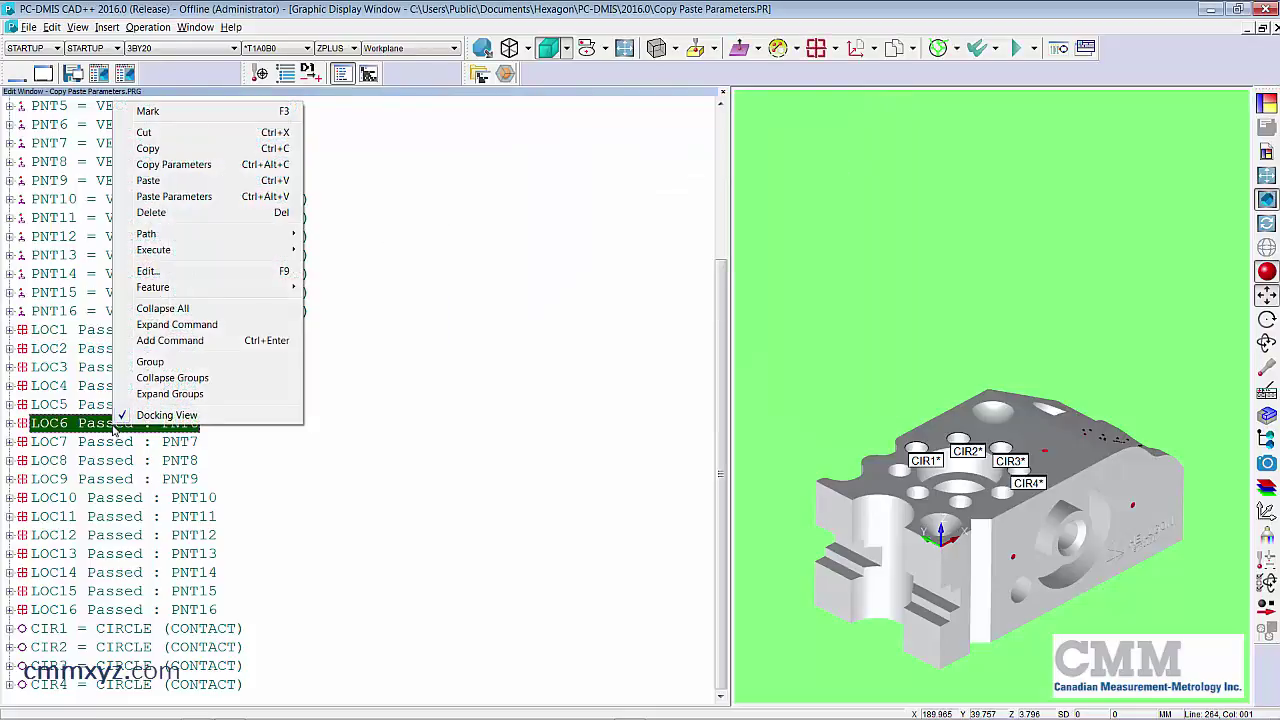
pyautogui.click(148, 271)
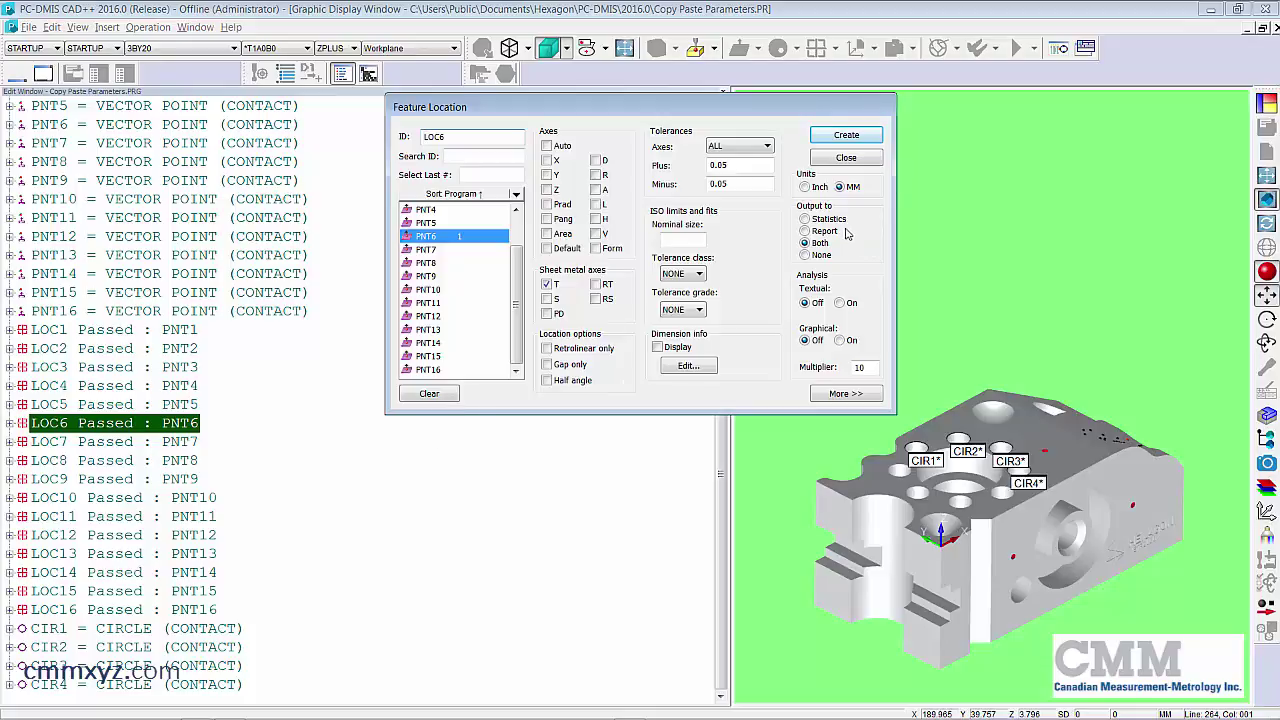
pyautogui.click(862, 160)
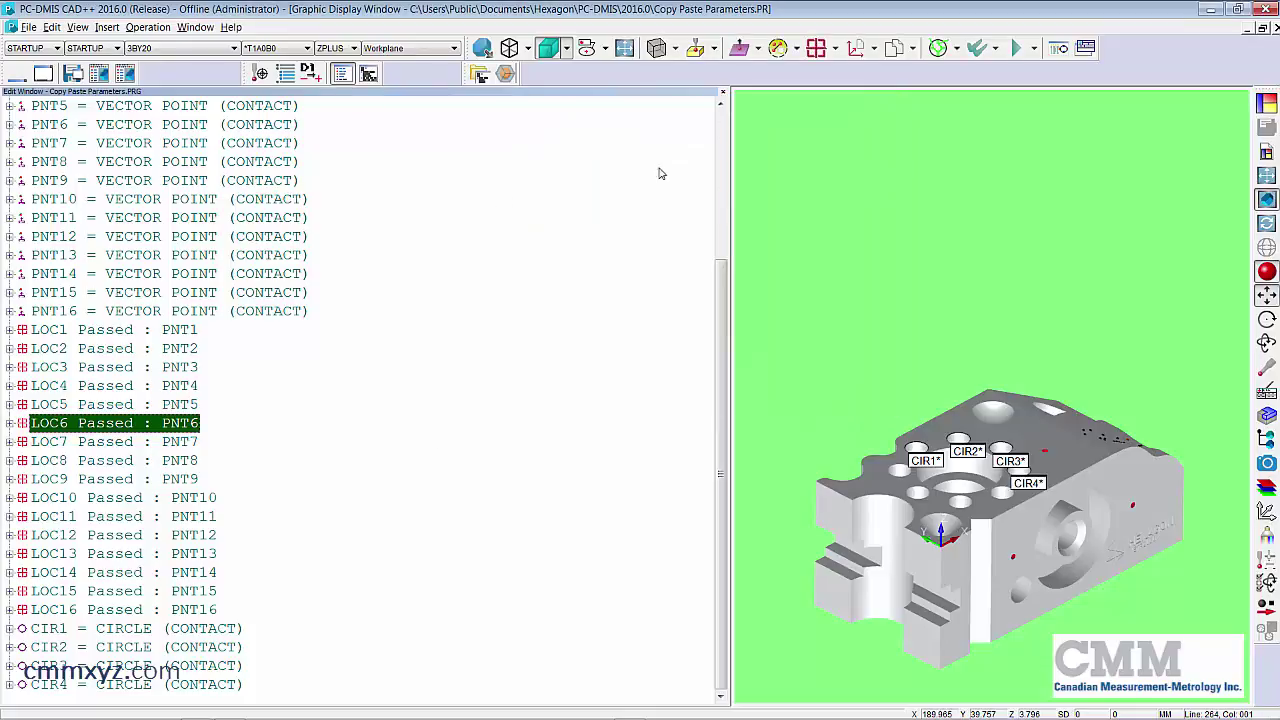
# - Enter .127 as LOC1's plus and minus tolerances and switch them to inch units
pyautogui.rightClick(116, 336)
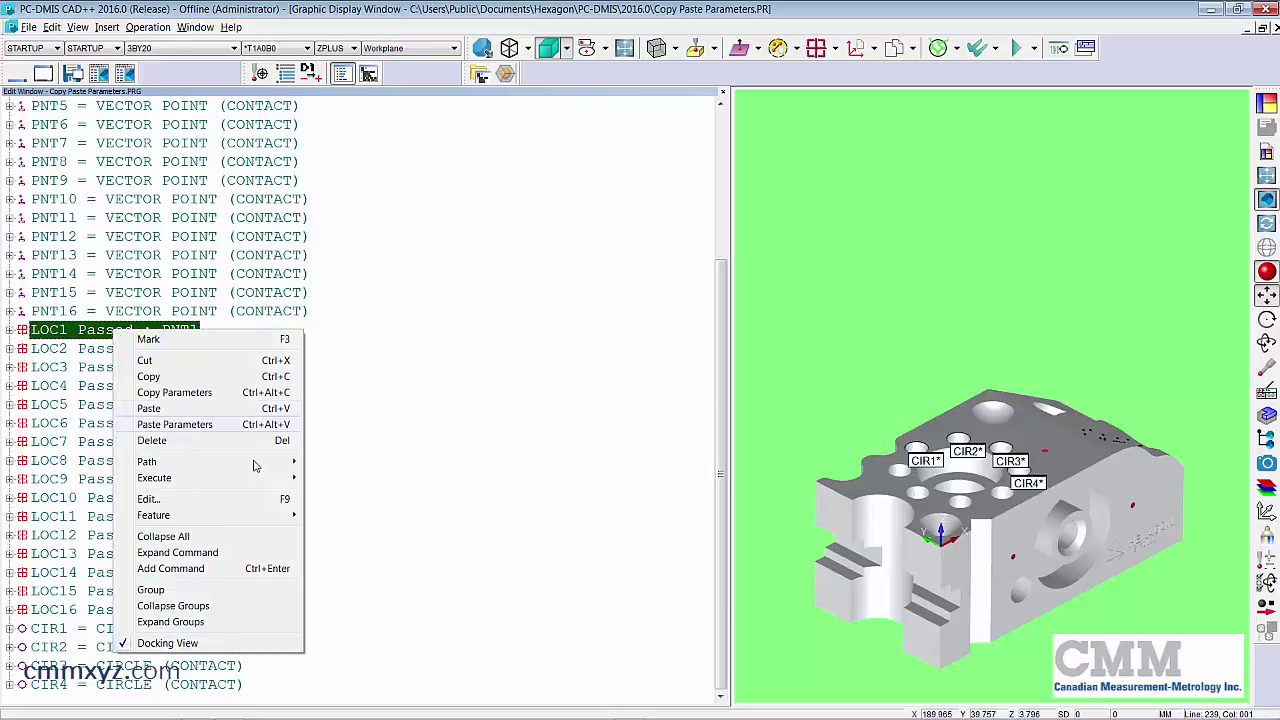
pyautogui.click(150, 499)
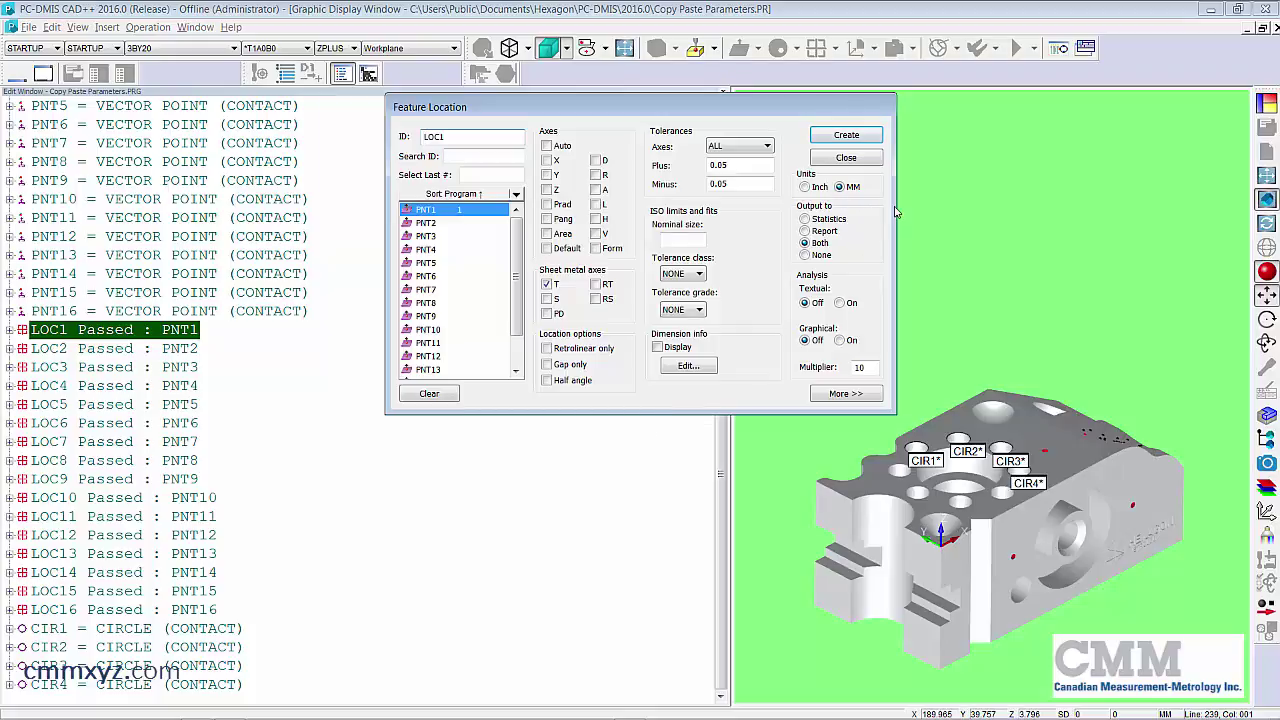
pyautogui.doubleClick(740, 166)
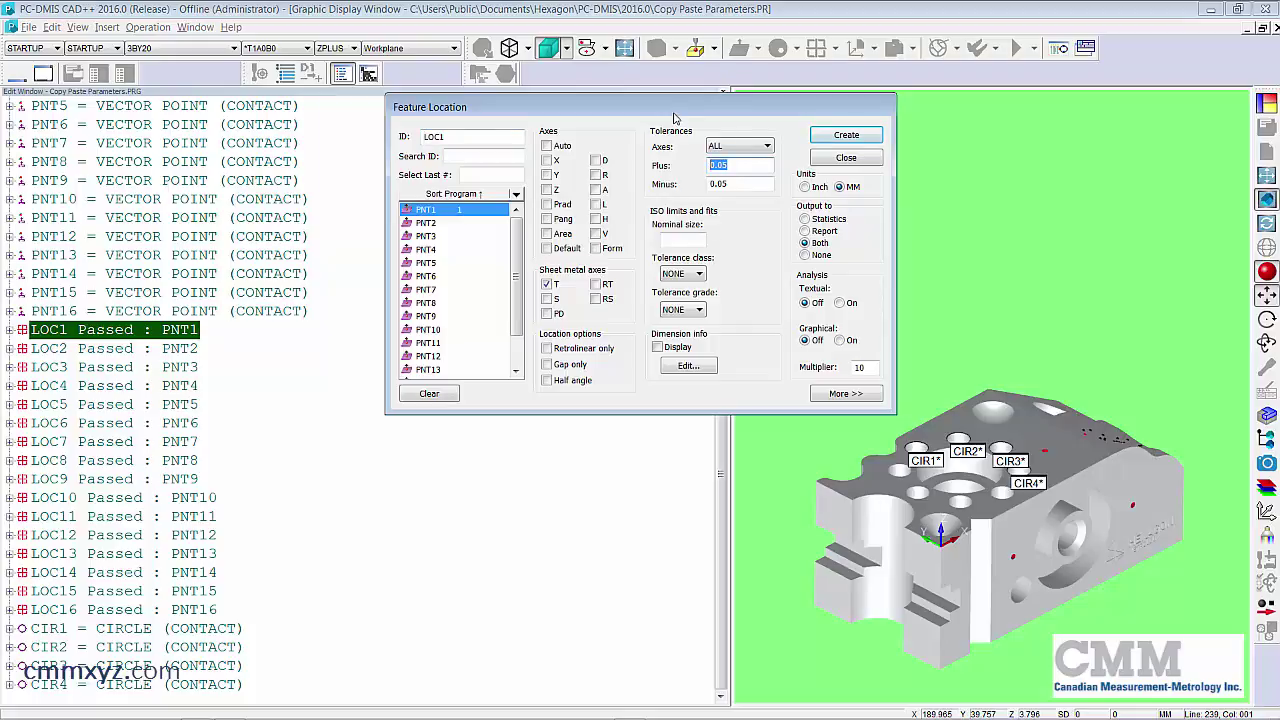
pyautogui.write('.127')
pyautogui.write('.')
pyautogui.click(805, 187)
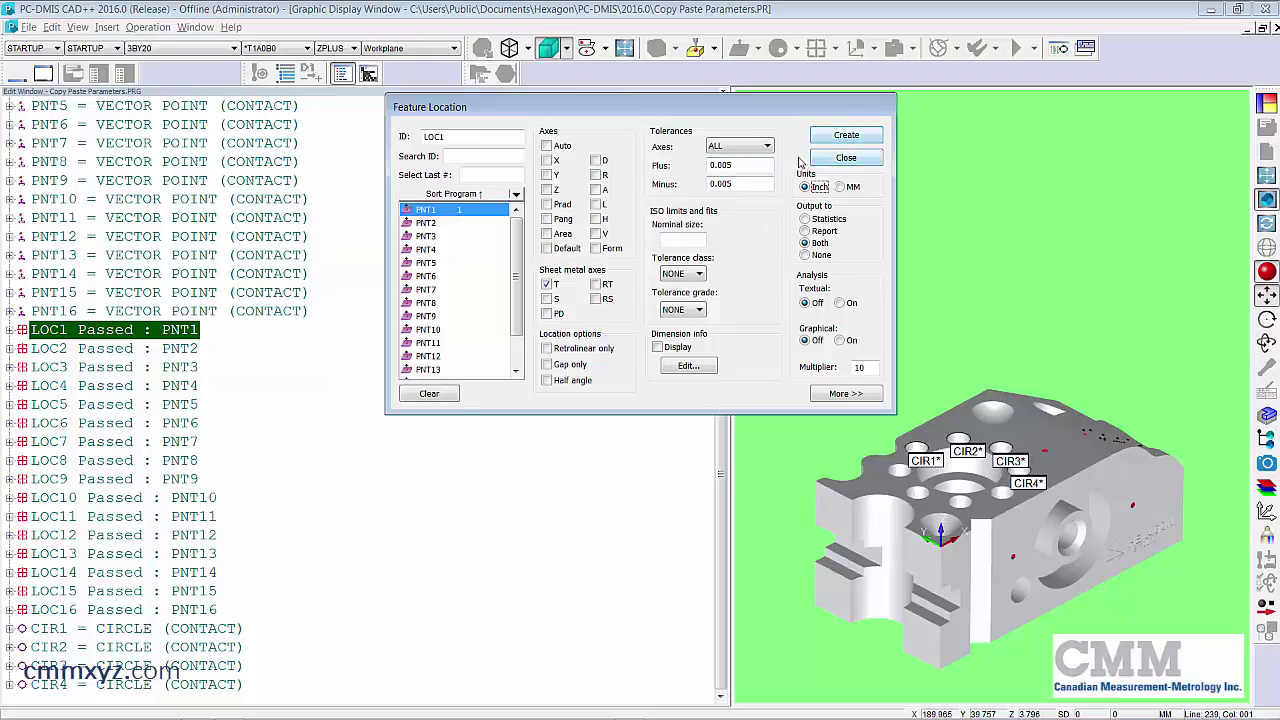
pyautogui.click(846, 137)
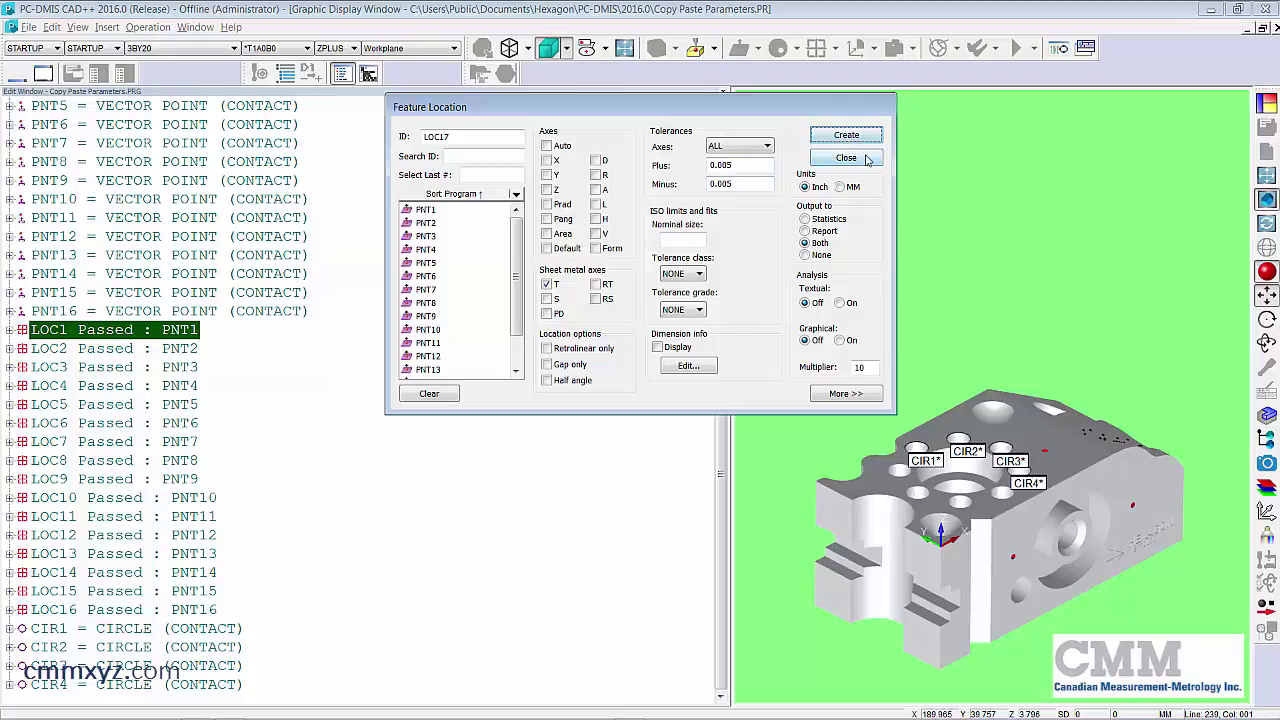
pyautogui.click(846, 158)
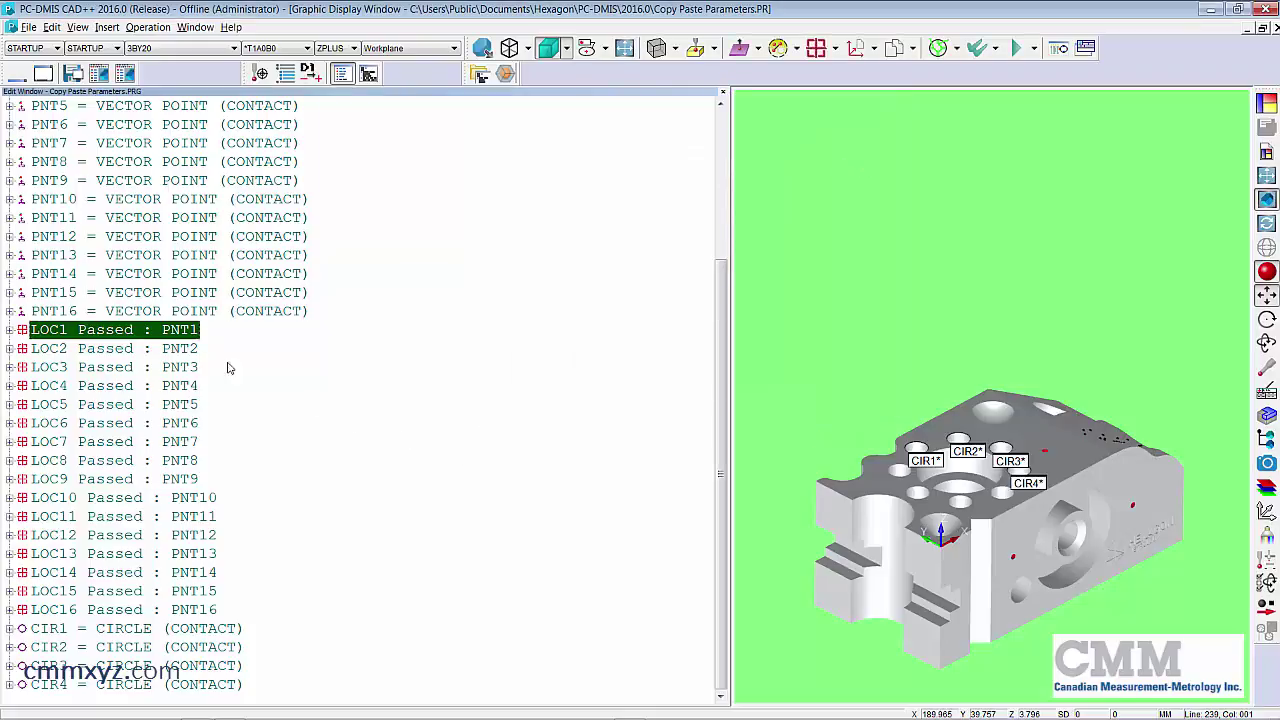
pyautogui.click(128, 347)
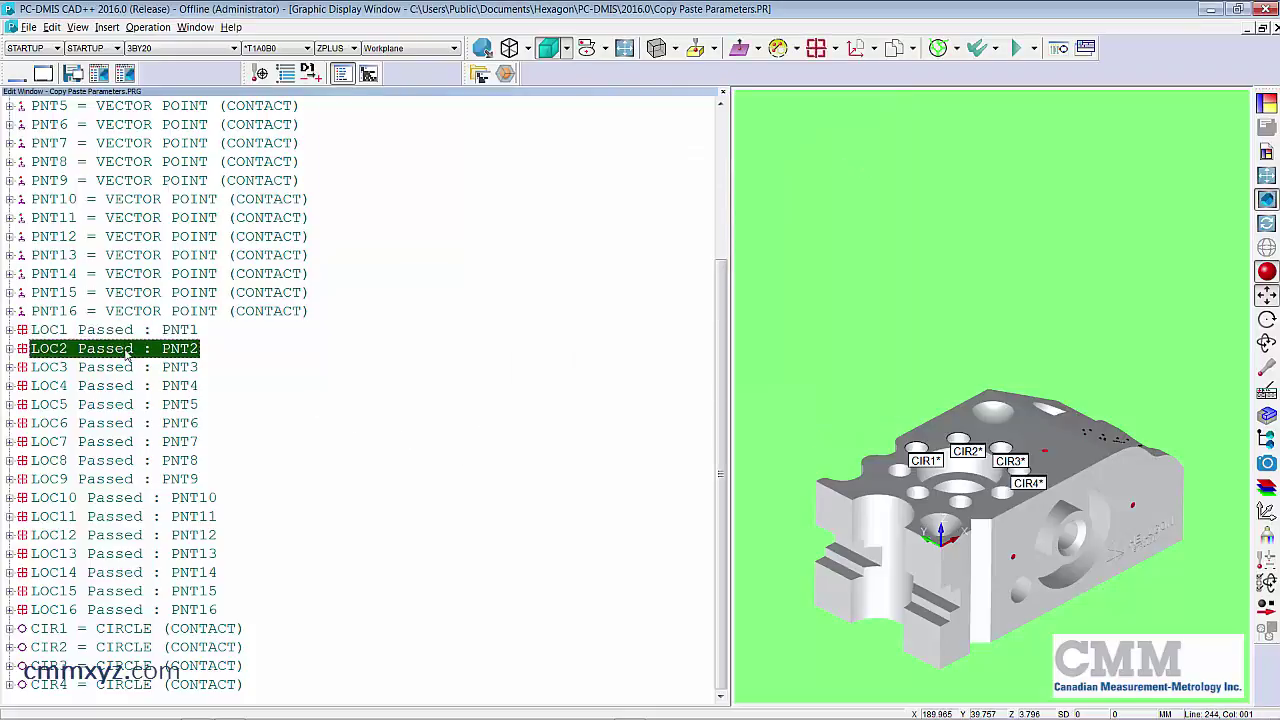
pyautogui.rightClick(127, 345)
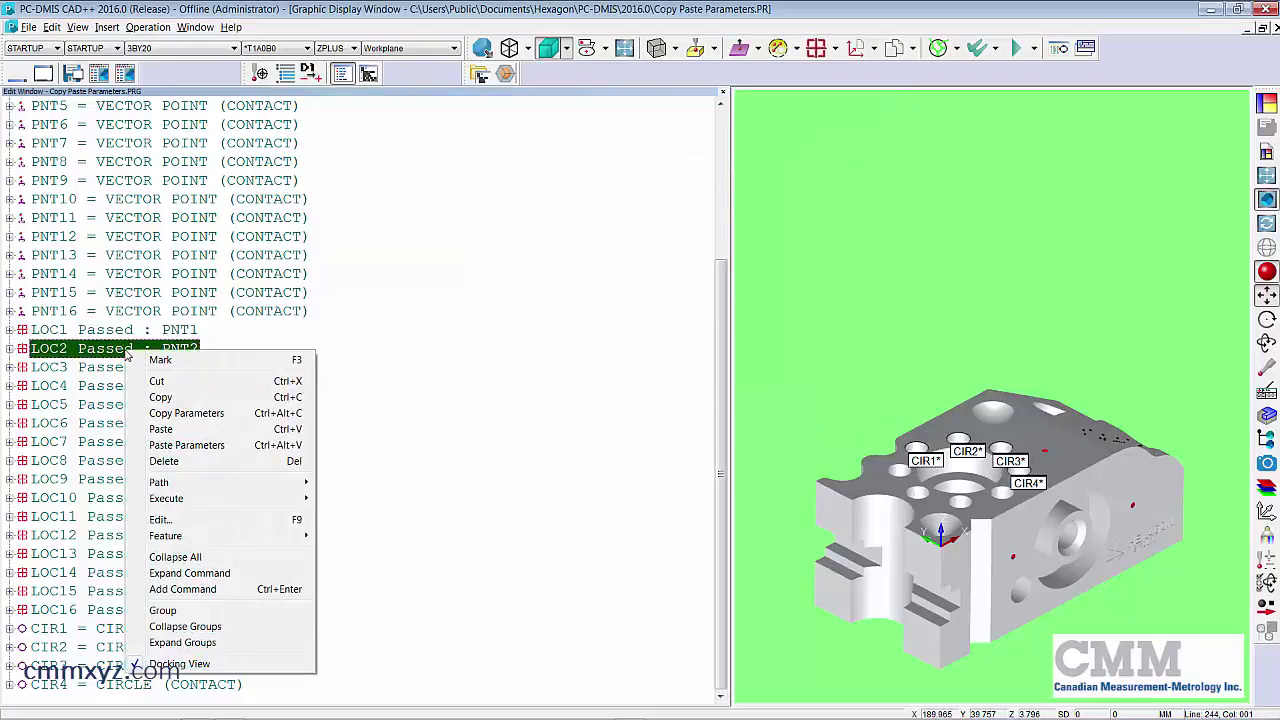
pyautogui.click(164, 522)
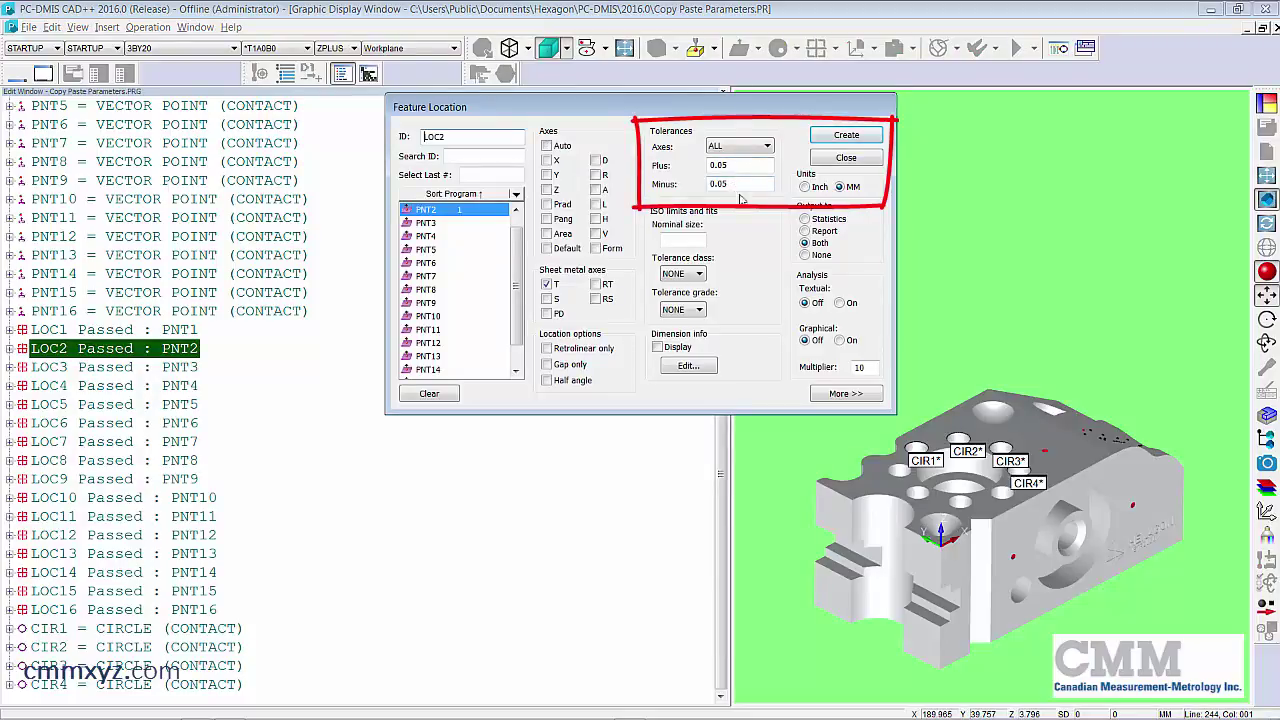
pyautogui.press('Escape')
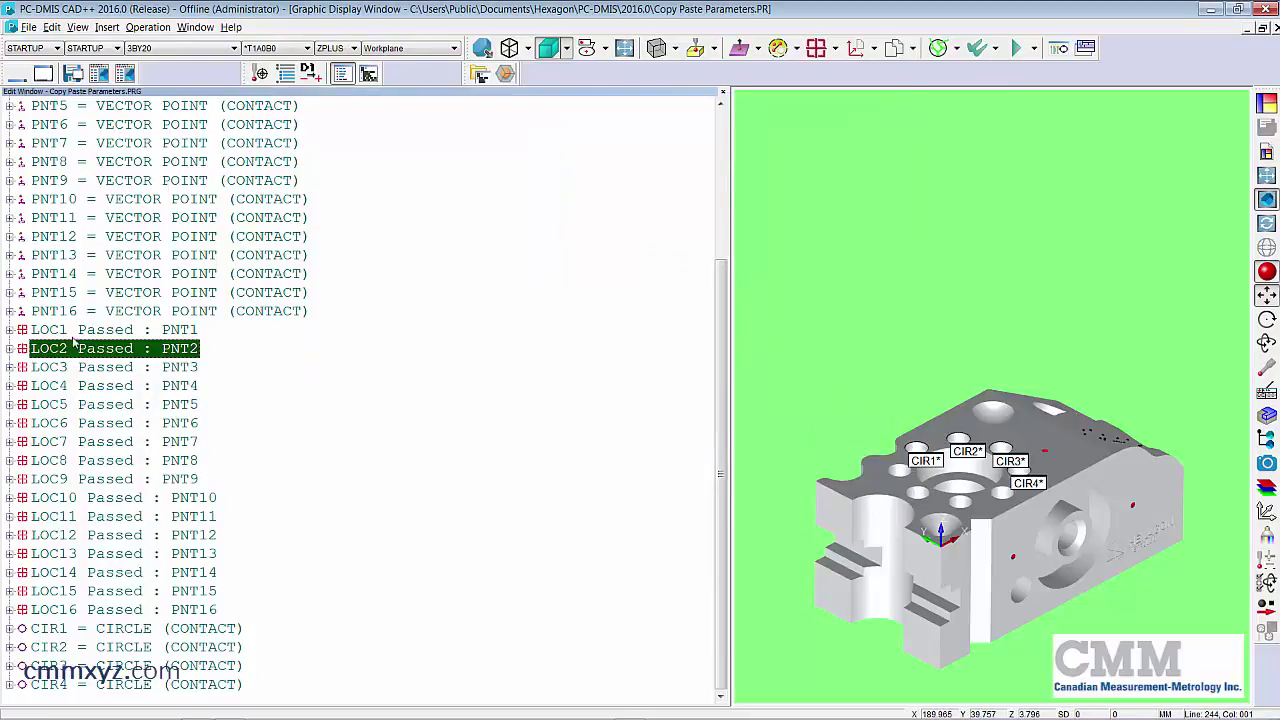
pyautogui.click(119, 334)
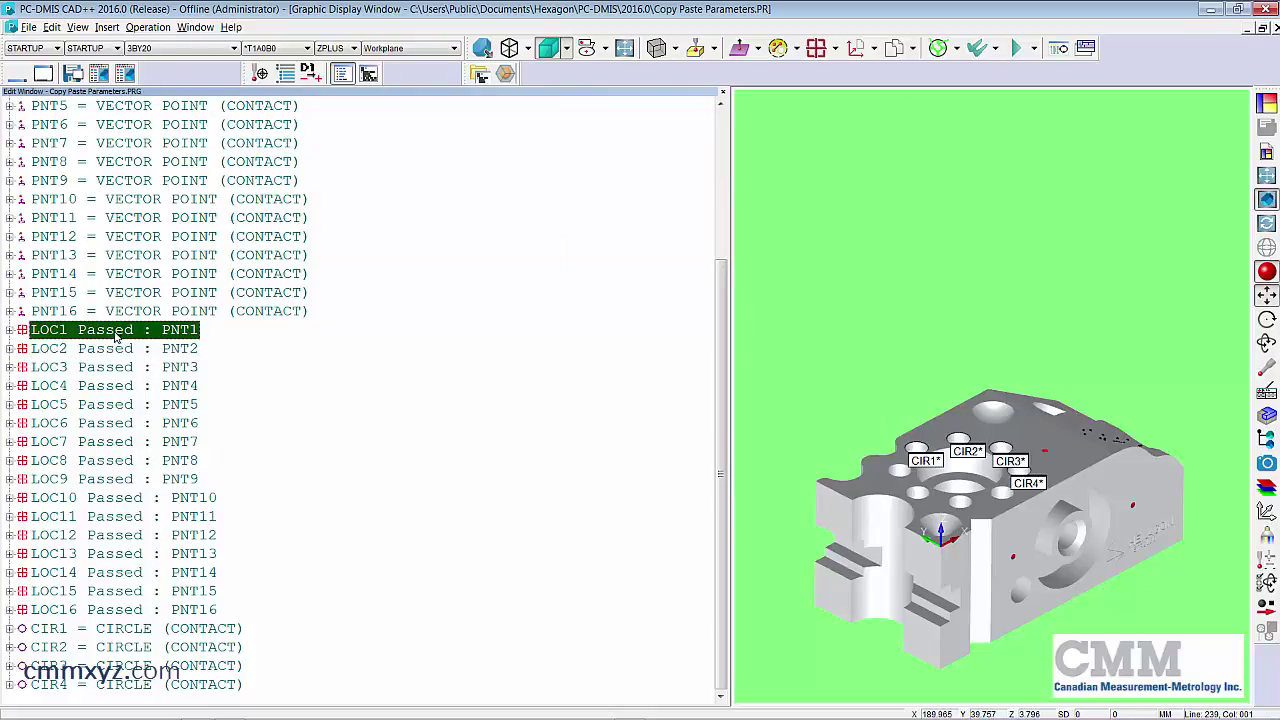
# - Copy LOC1's inch tolerance parameters and paste them onto the selected LOC2–LOC16 checks
pyautogui.rightClick(116, 334)
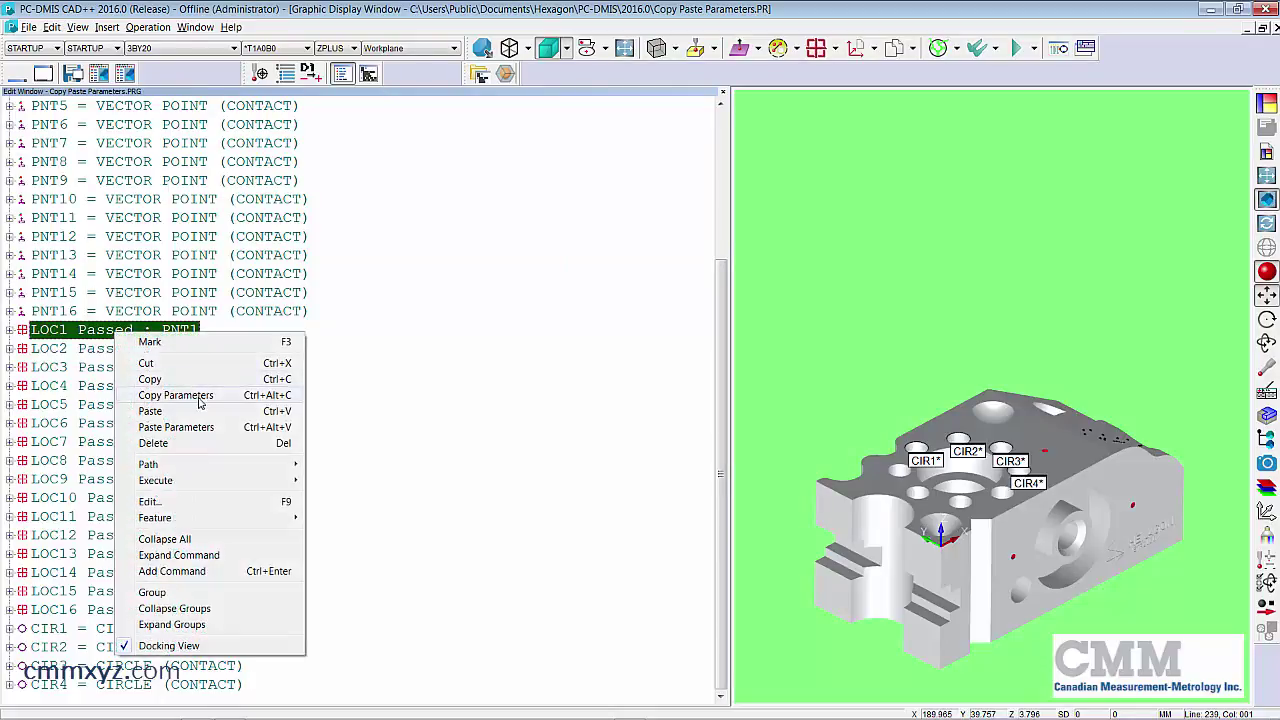
pyautogui.click(198, 396)
pyautogui.click(193, 350)
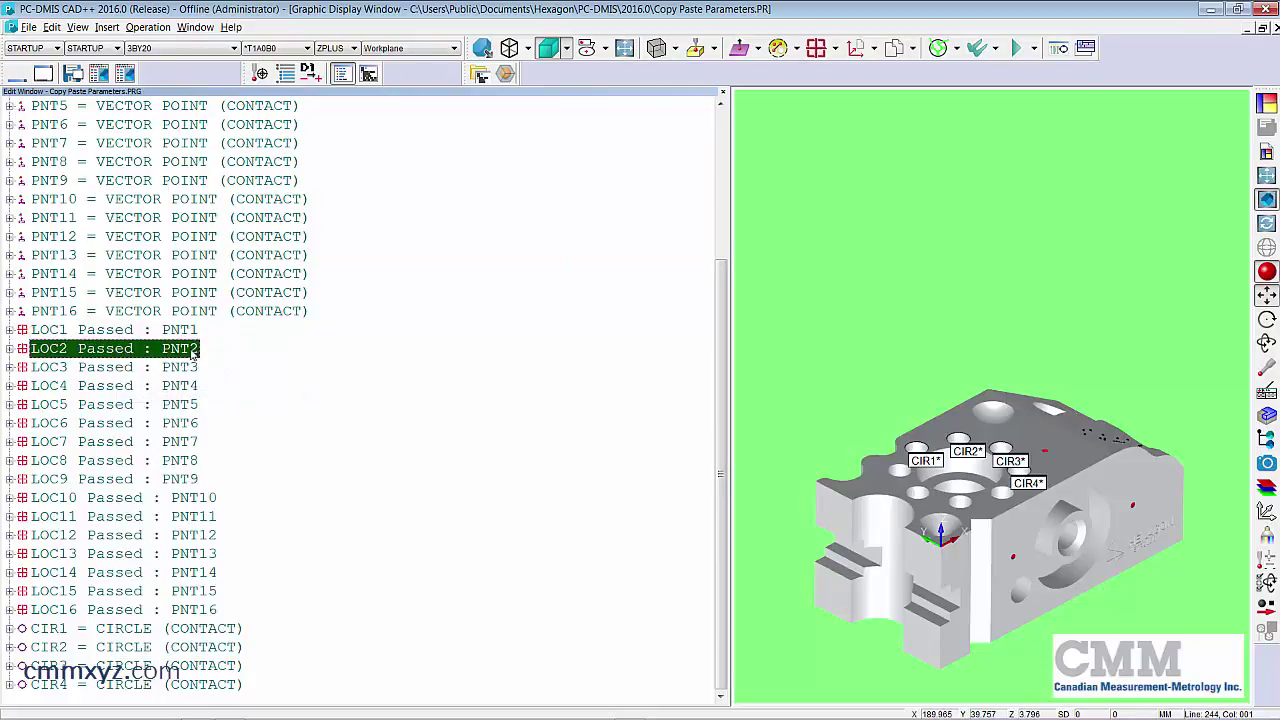
pyautogui.keyDown('shift'); pyautogui.click(205, 610); pyautogui.keyUp('shift')
pyautogui.rightClick(163, 400)
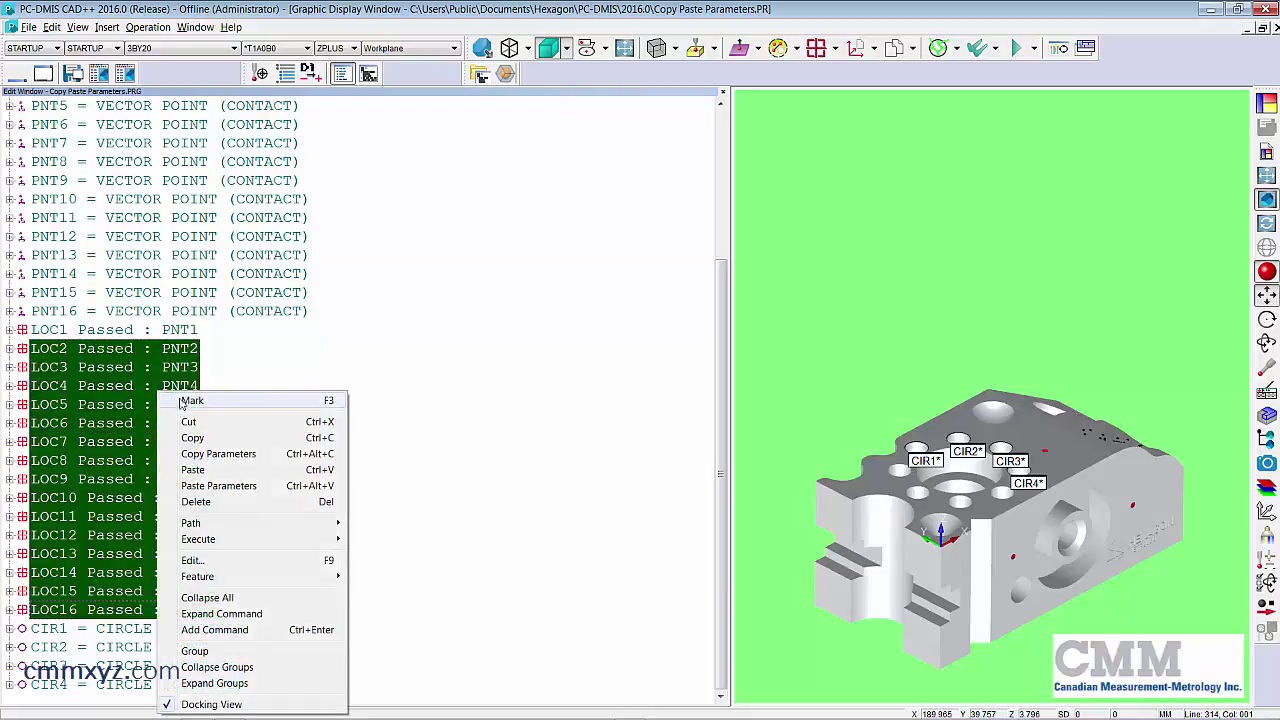
pyautogui.click(219, 486)
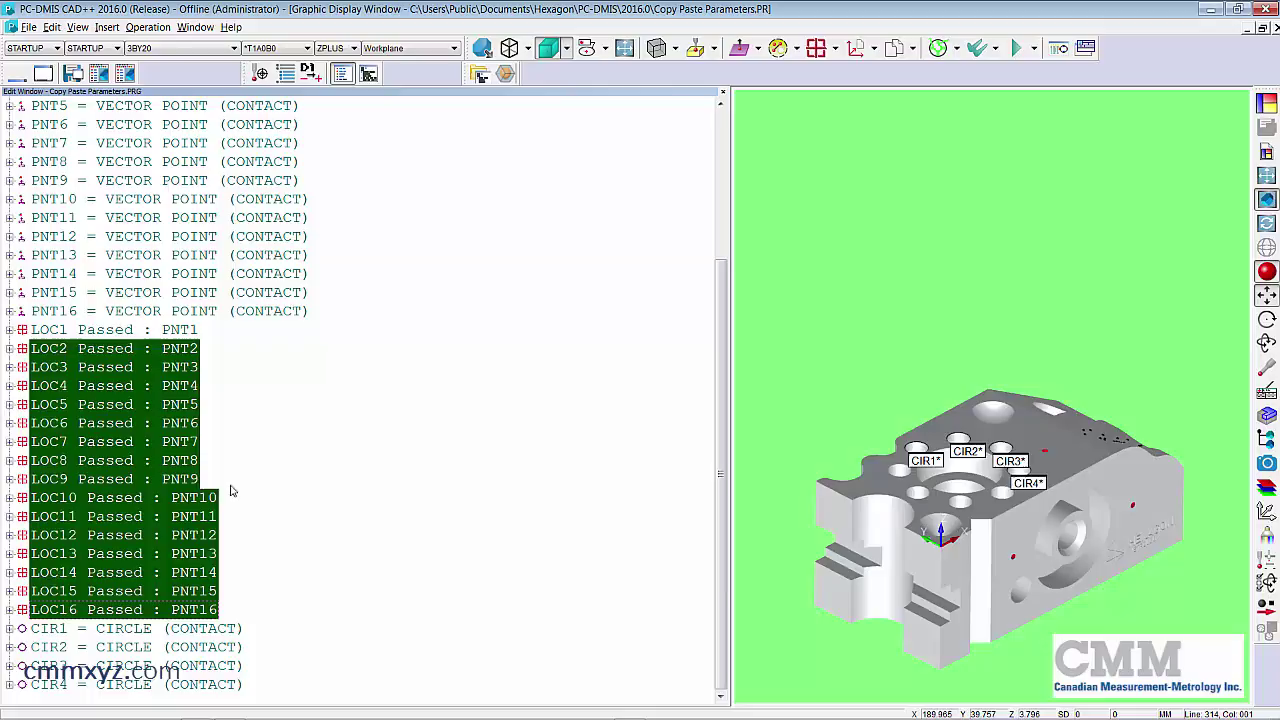
pyautogui.click(135, 370)
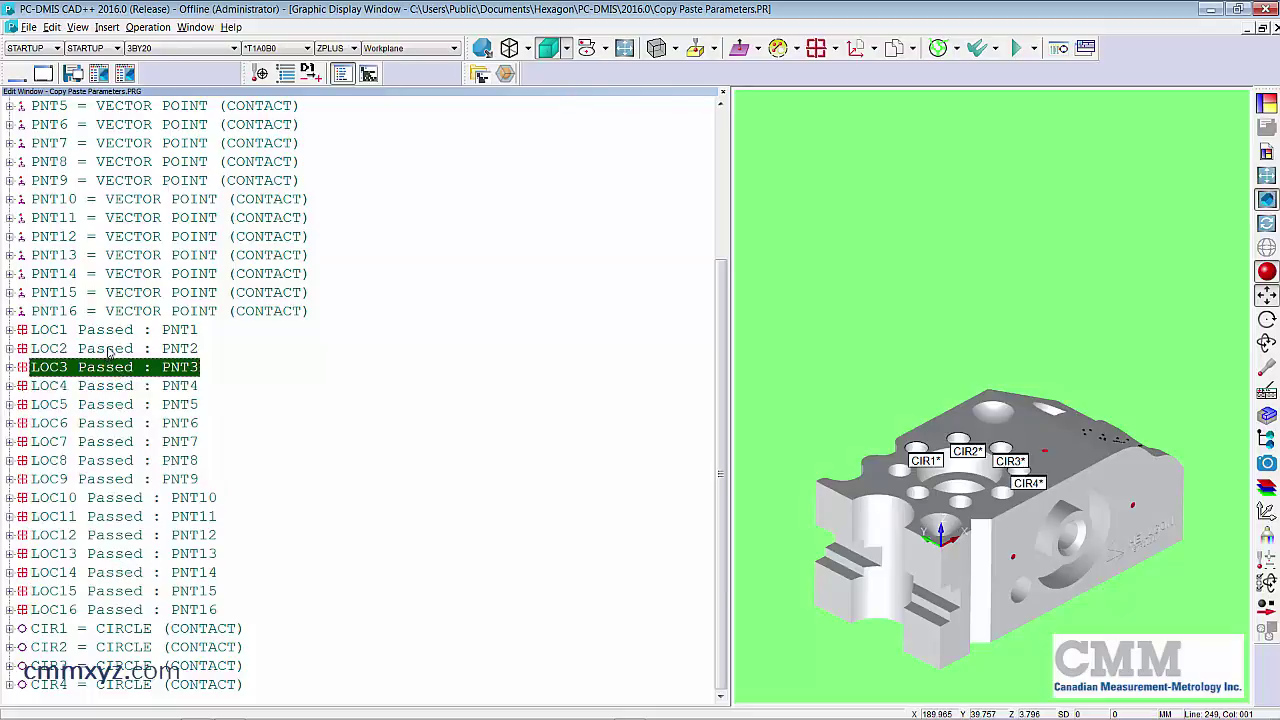
pyautogui.rightClick(110, 350)
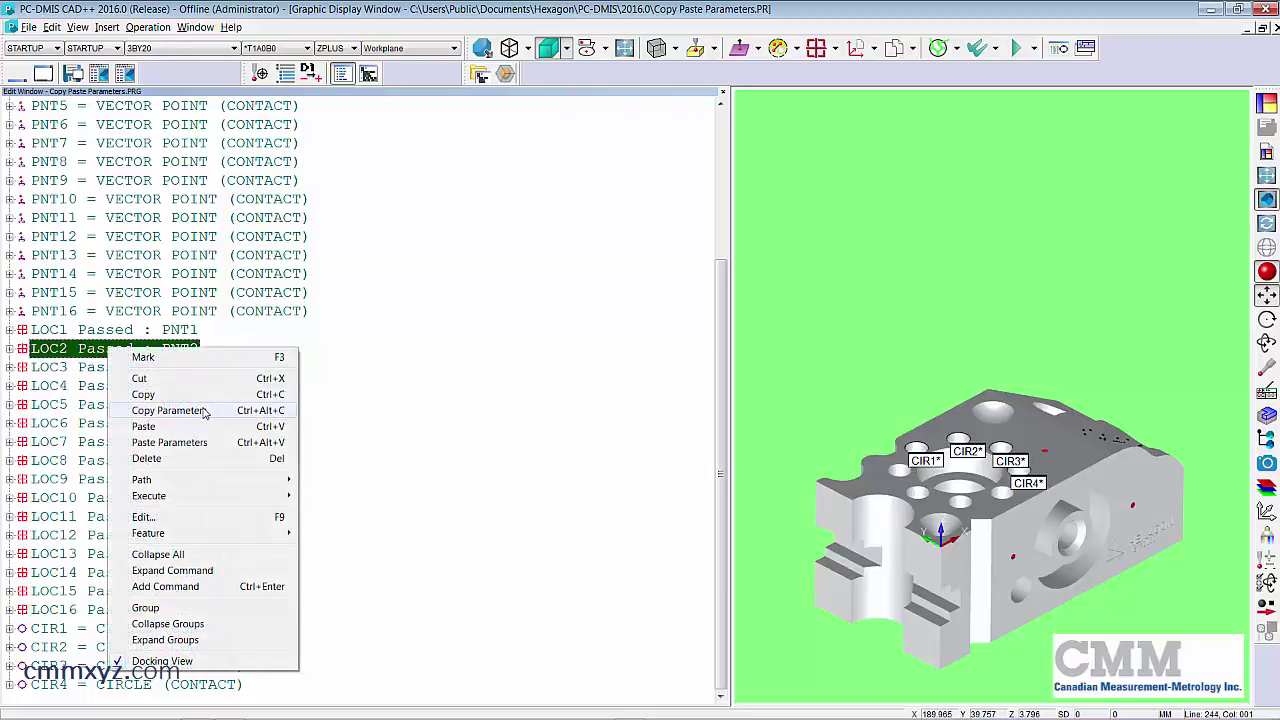
pyautogui.click(263, 517)
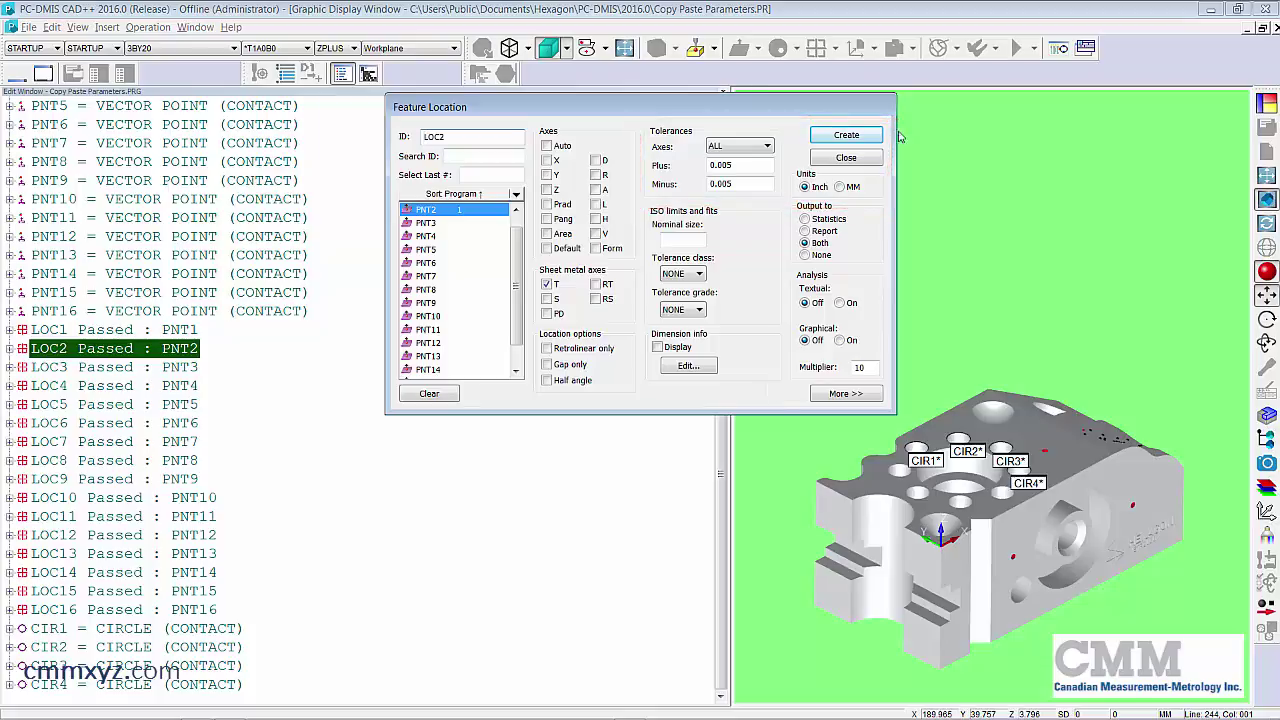
pyautogui.click(846, 158)
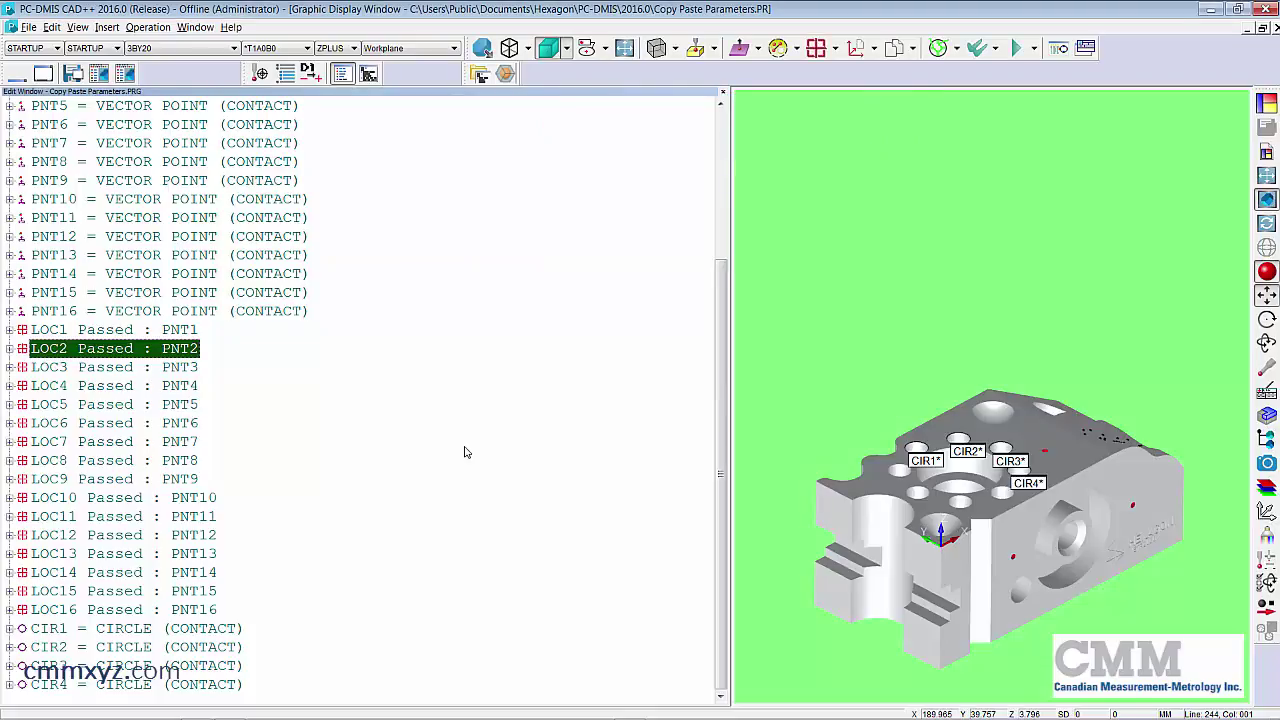
pyautogui.click(233, 633)
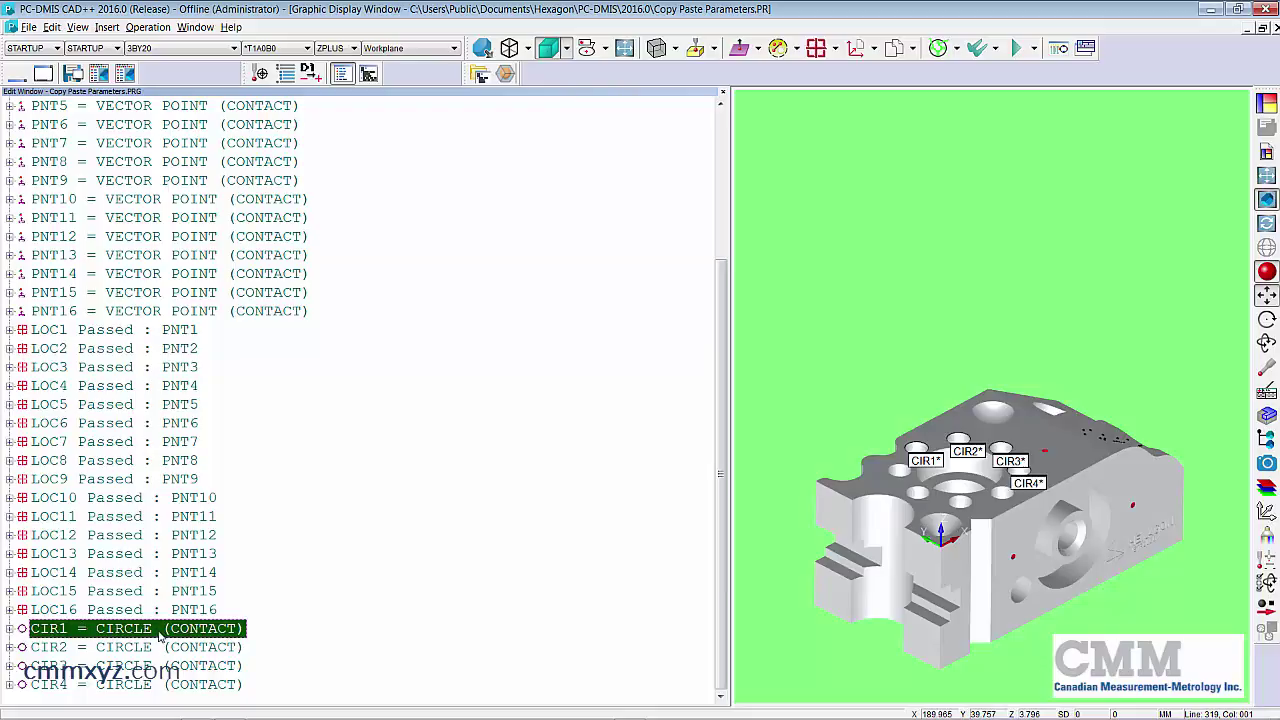
pyautogui.rightClick(148, 629)
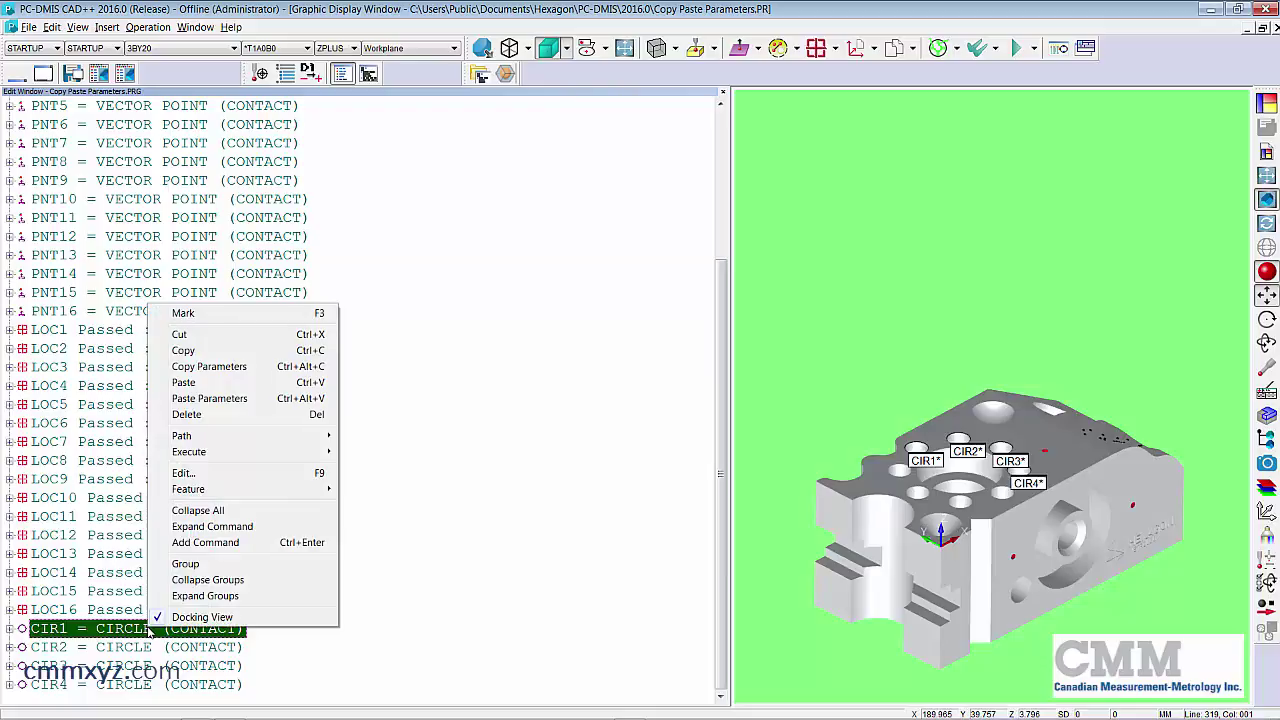
pyautogui.click(190, 477)
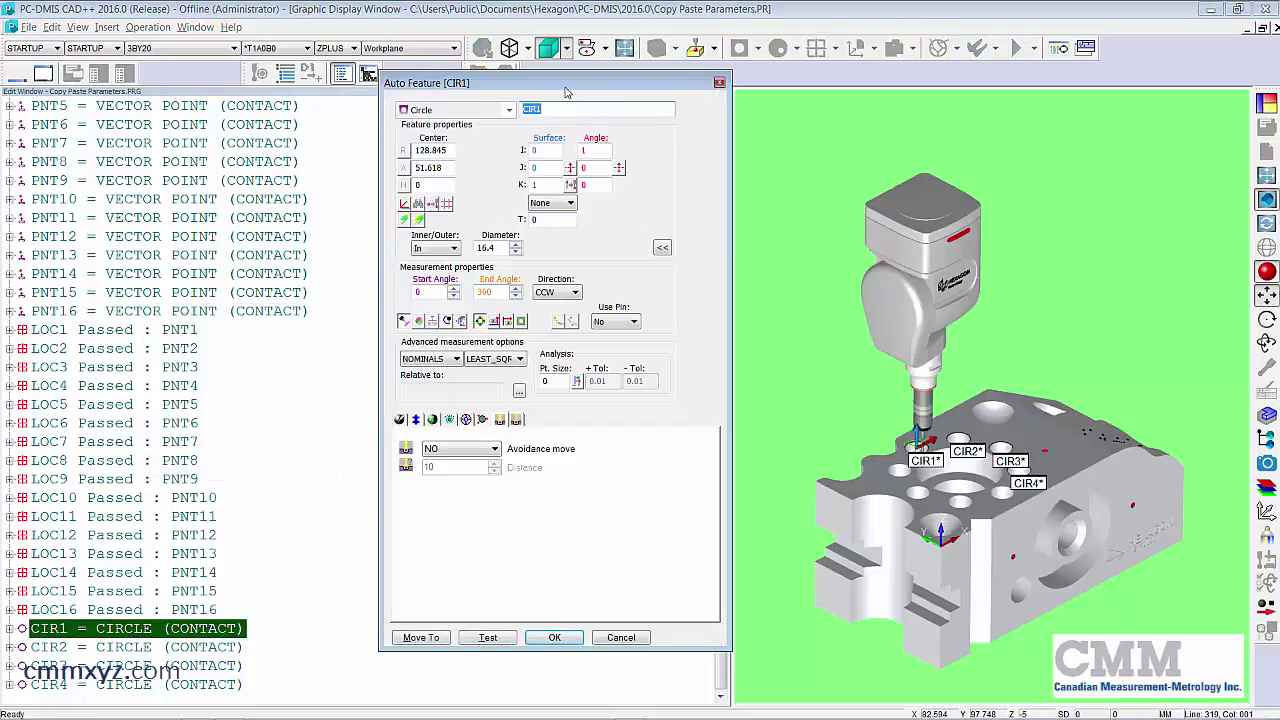
pyautogui.click(432, 419)
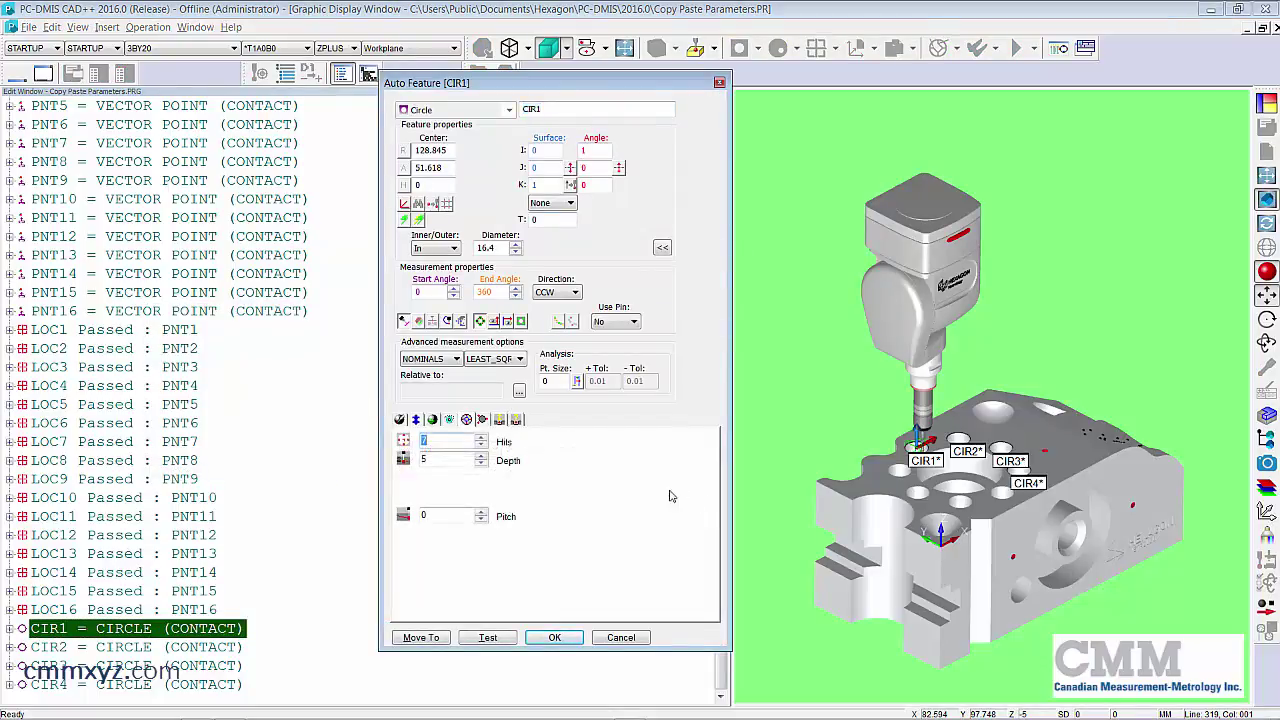
pyautogui.click(555, 637)
pyautogui.click(130, 650)
pyautogui.rightClick(128, 648)
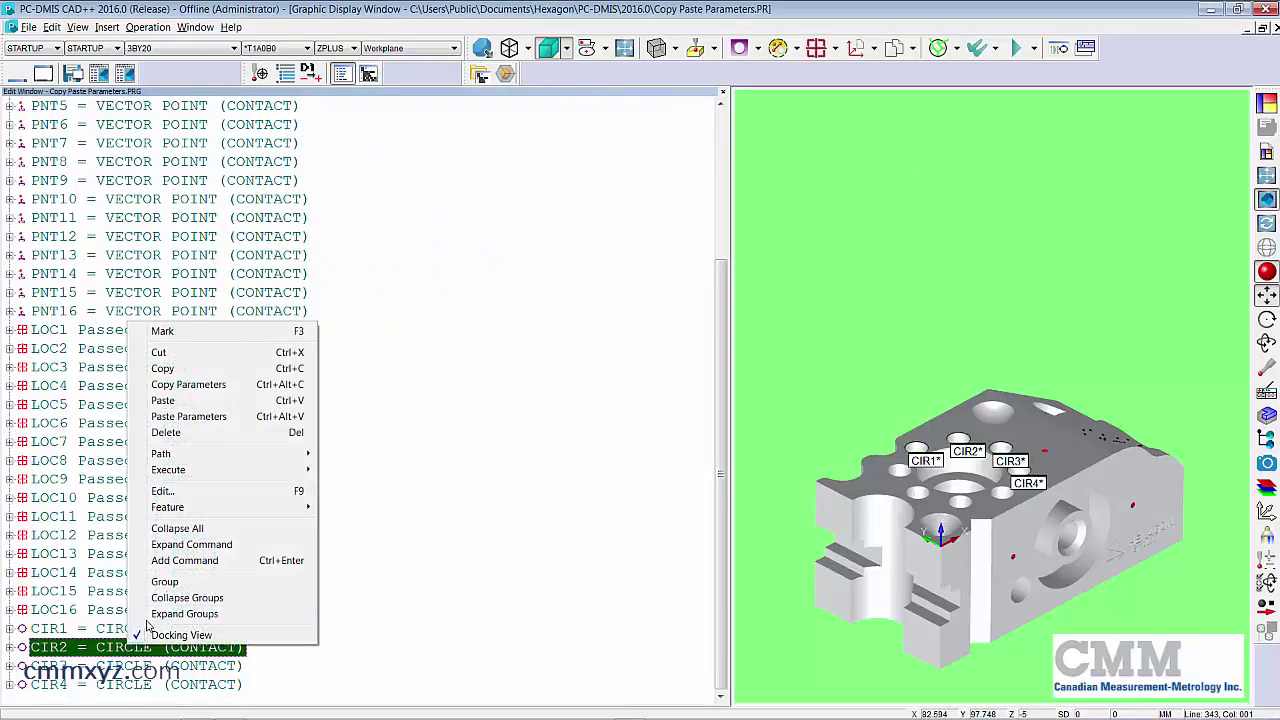
pyautogui.click(186, 490)
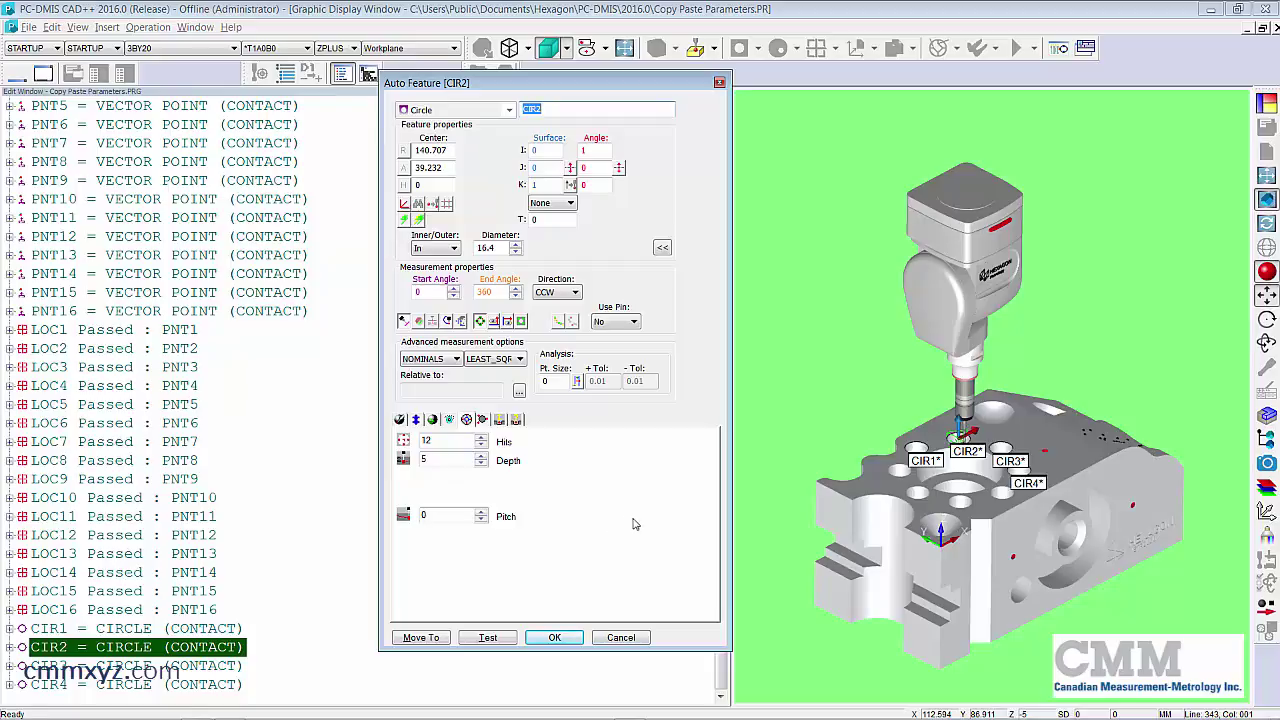
pyautogui.click(624, 637)
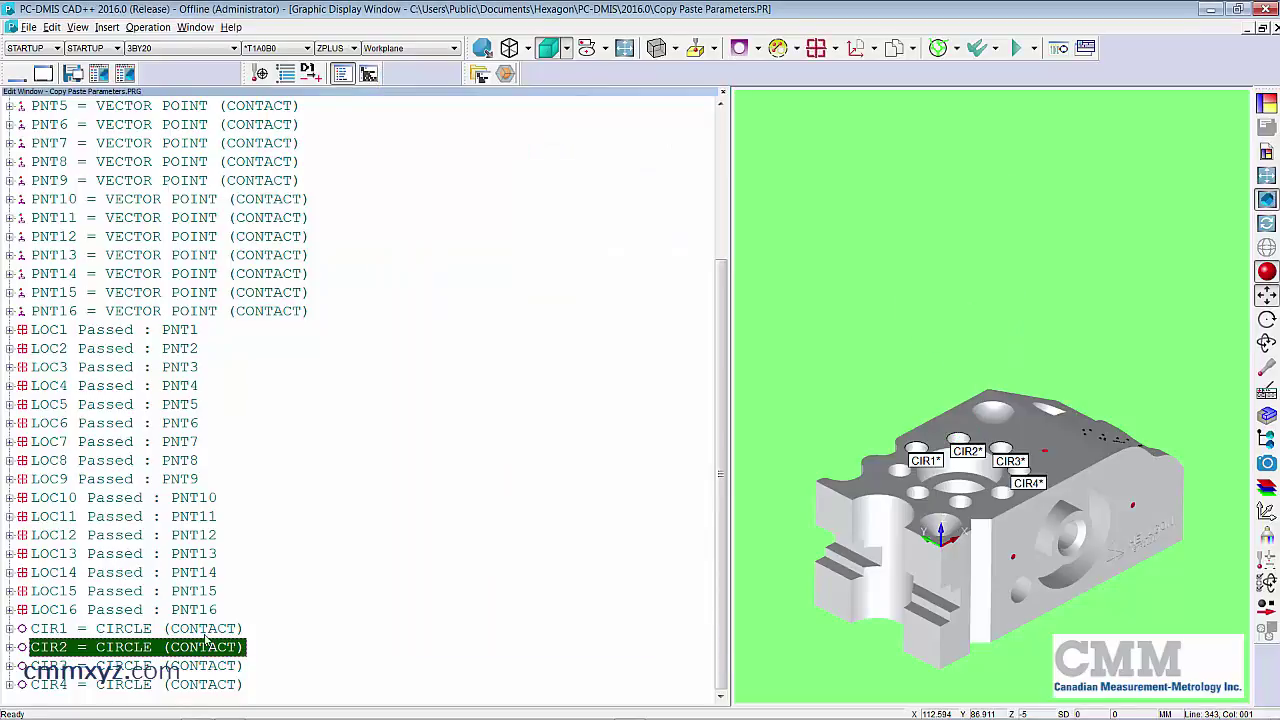
# - Edit CIR1's auto feature settings to 4 hits at a depth of 3
pyautogui.click(208, 628)
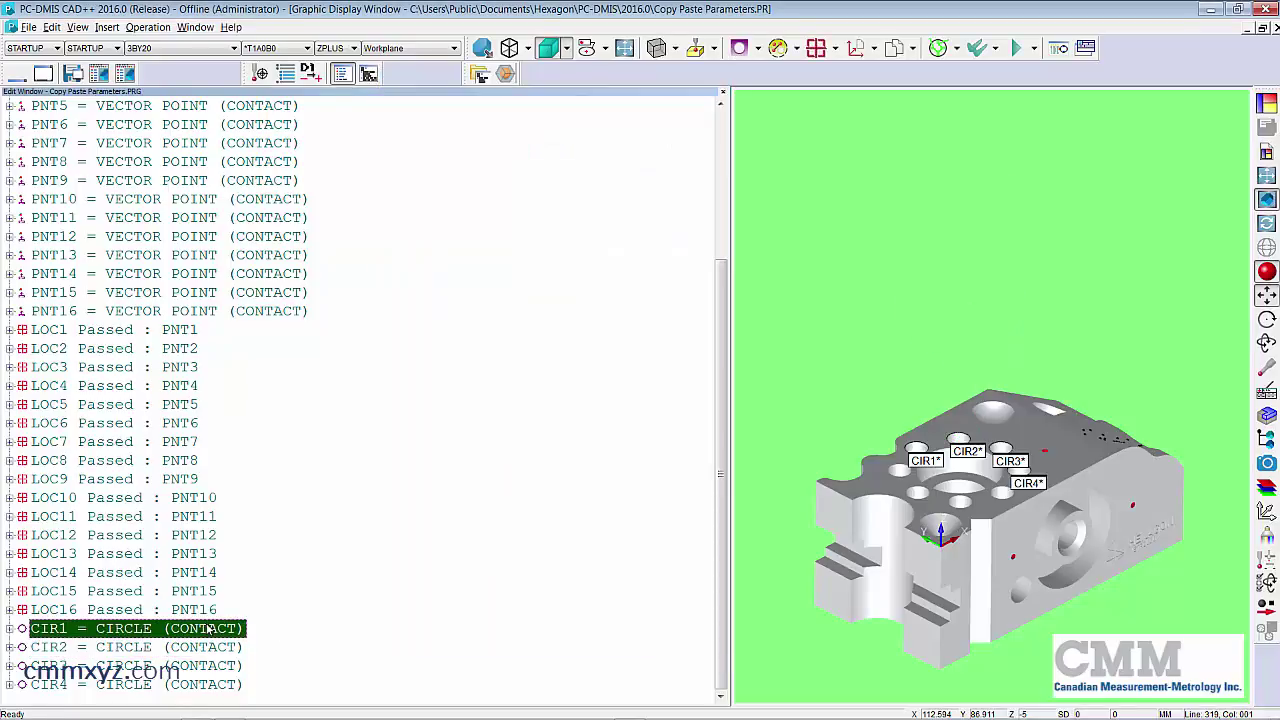
pyautogui.rightClick(209, 628)
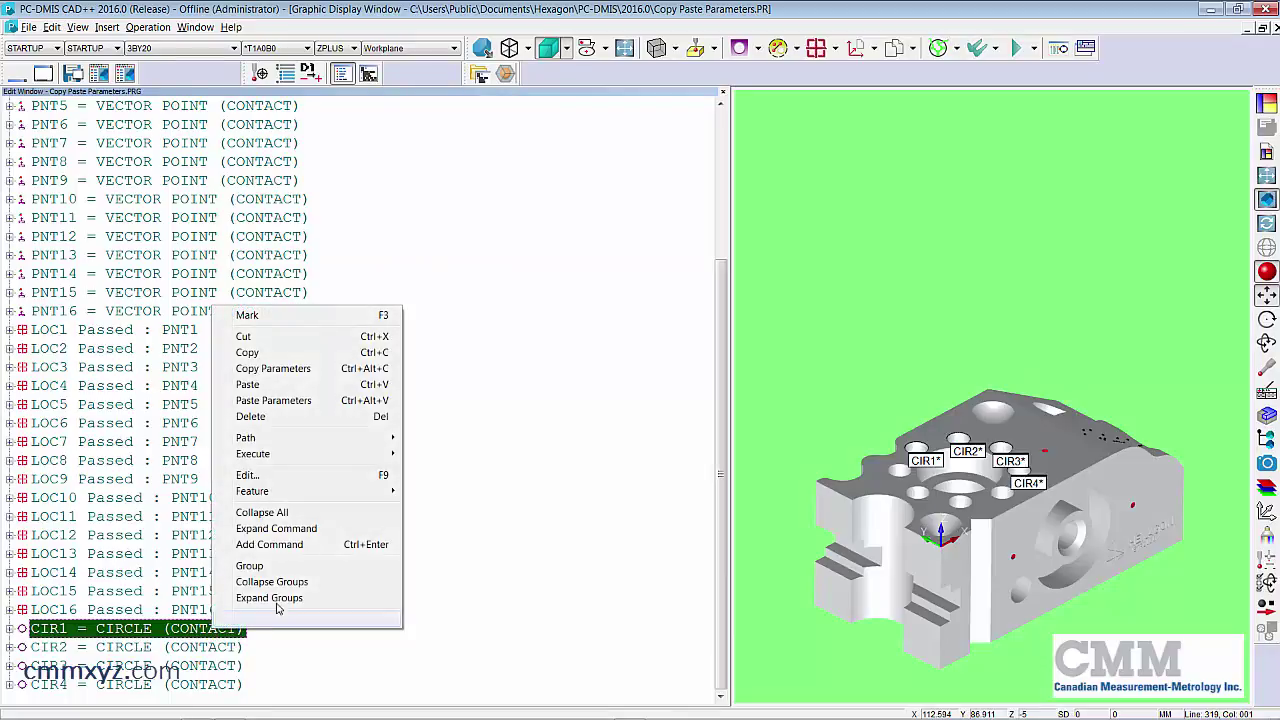
pyautogui.click(262, 475)
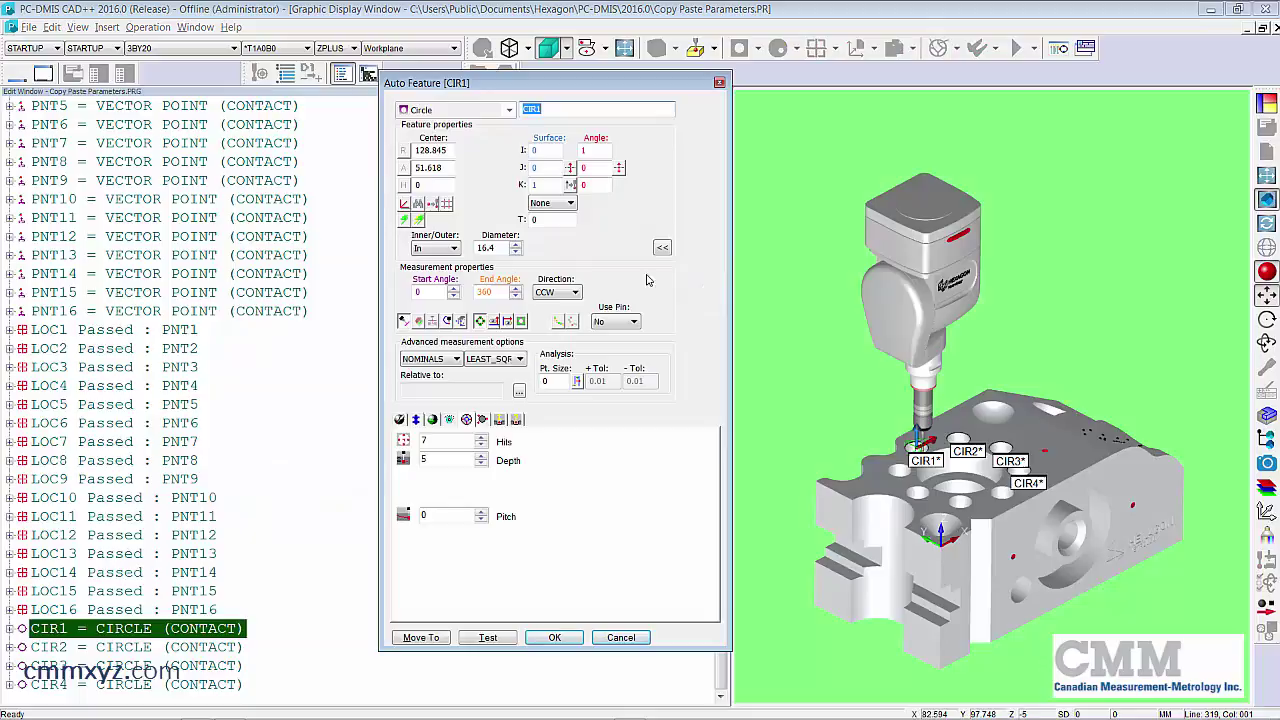
pyautogui.doubleClick(436, 443)
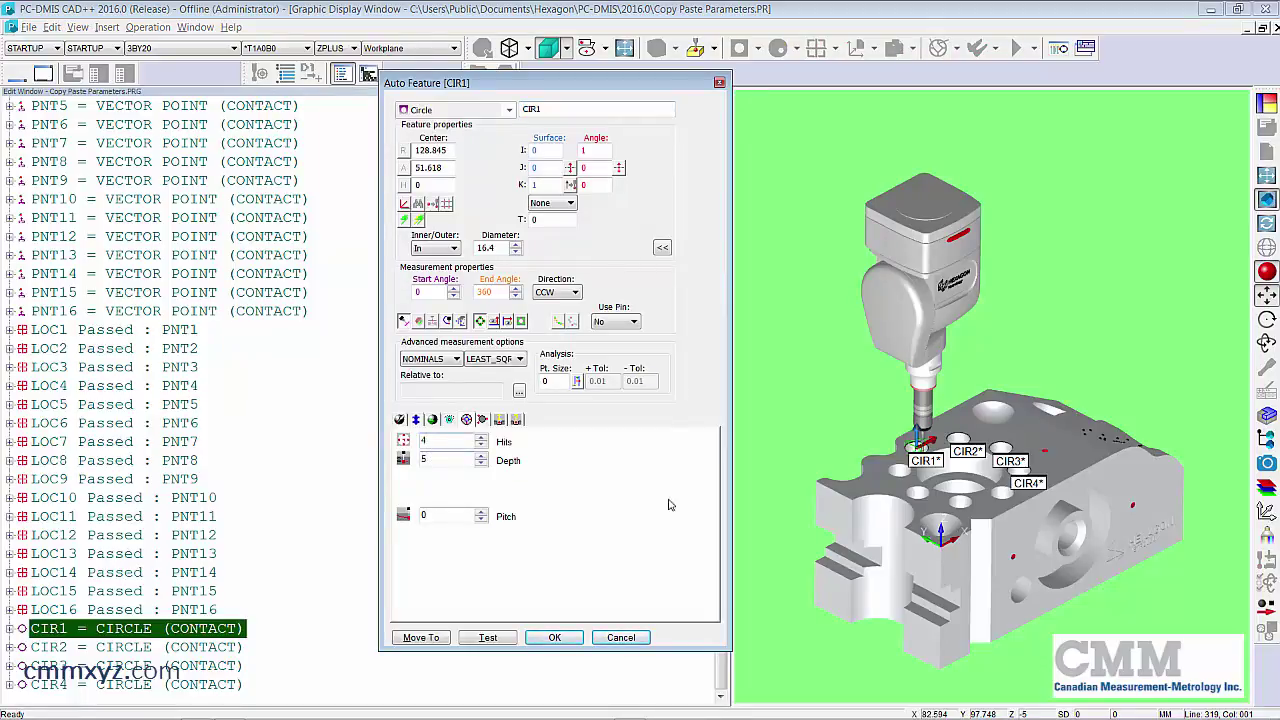
pyautogui.doubleClick(424, 459)
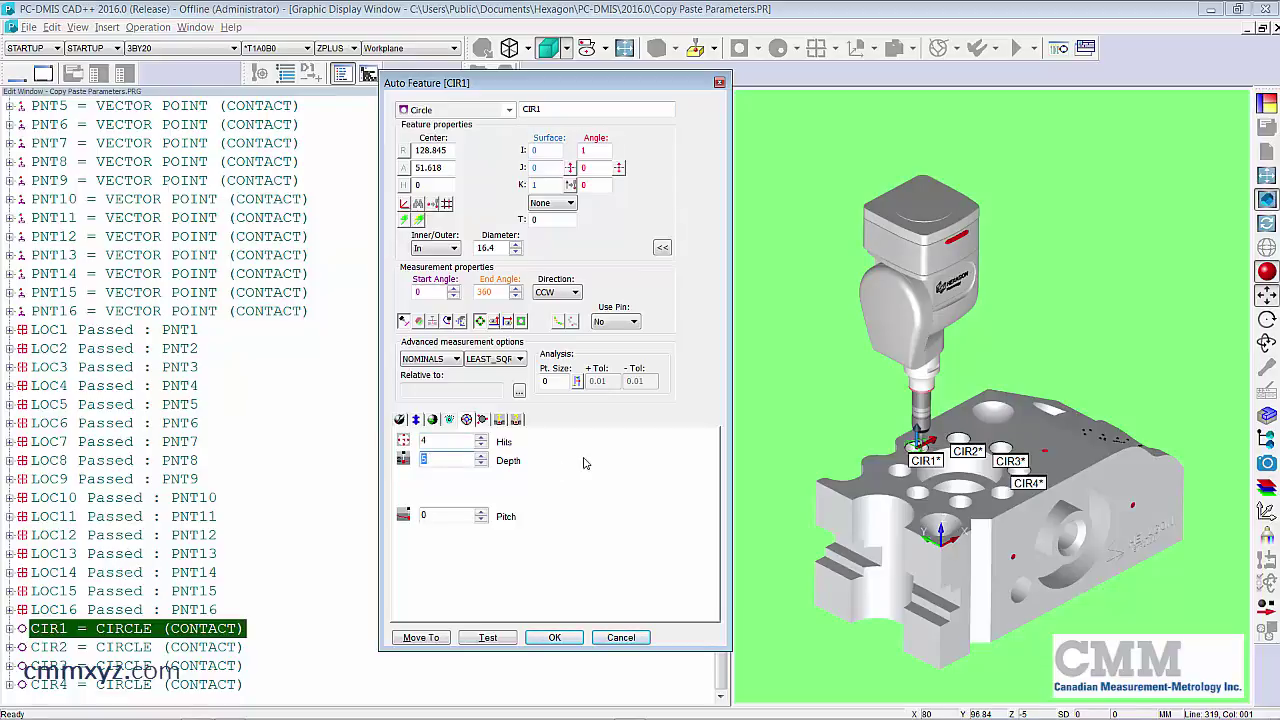
pyautogui.click(555, 640)
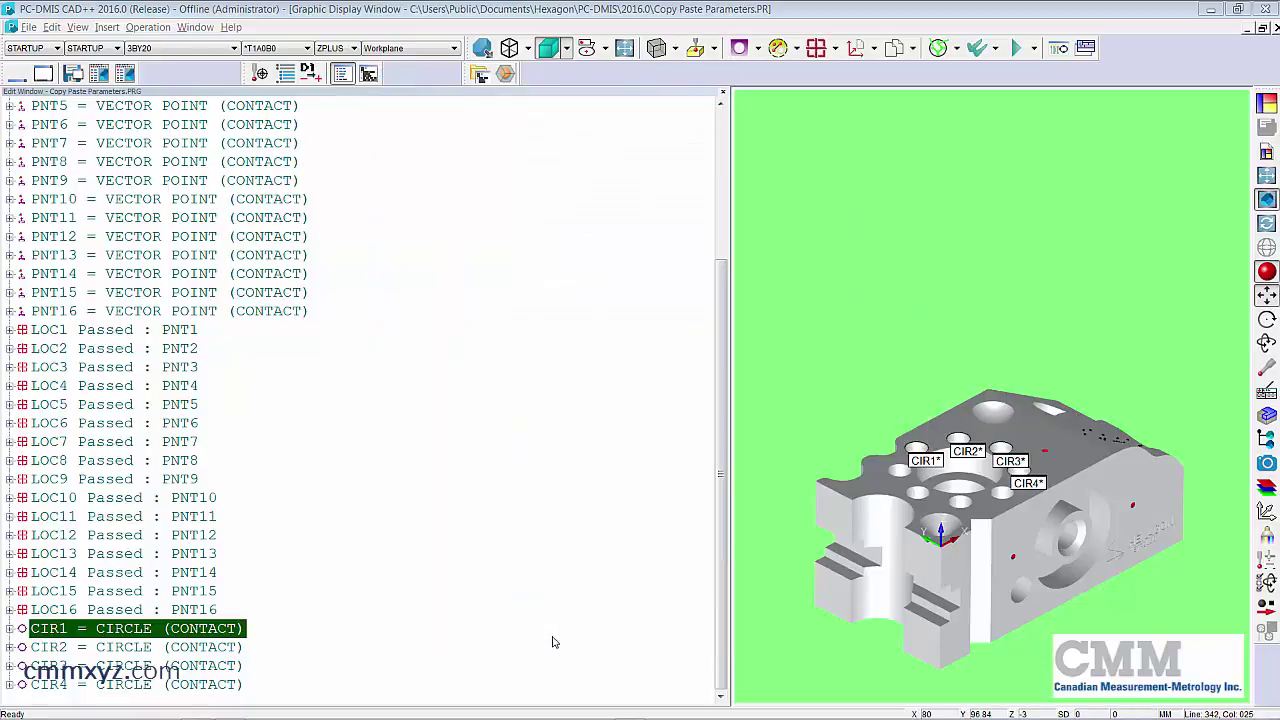
# - Copy CIR1's 4-hit, depth-3 parameters and paste them onto the selected CIR2–CIR4
pyautogui.rightClick(229, 632)
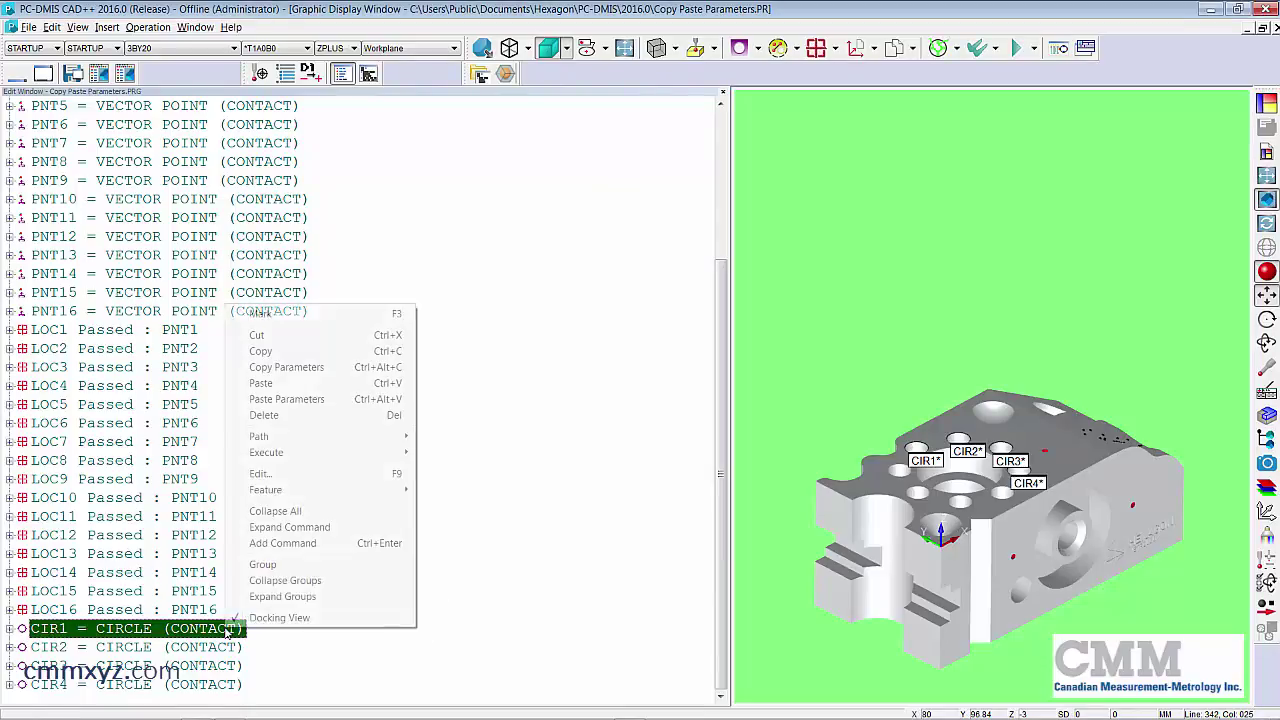
pyautogui.click(284, 367)
pyautogui.click(229, 652)
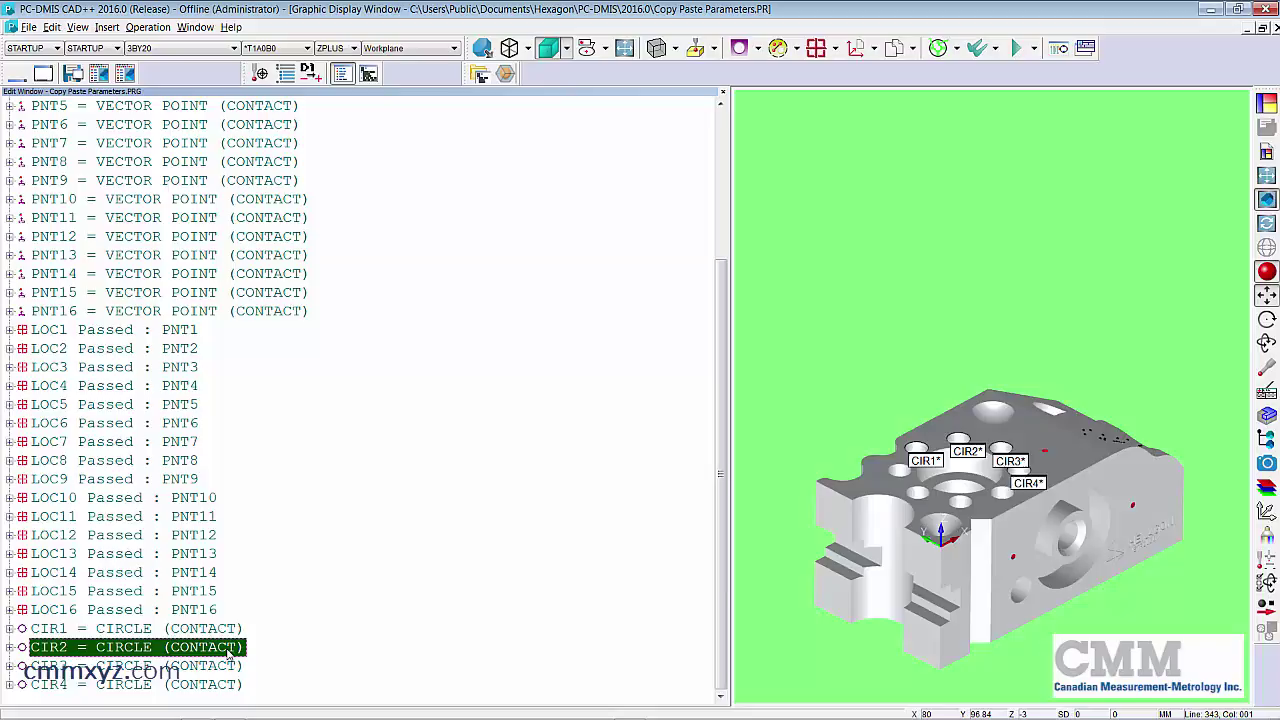
pyautogui.keyDown('shift'); pyautogui.click(218, 690); pyautogui.keyUp('shift')
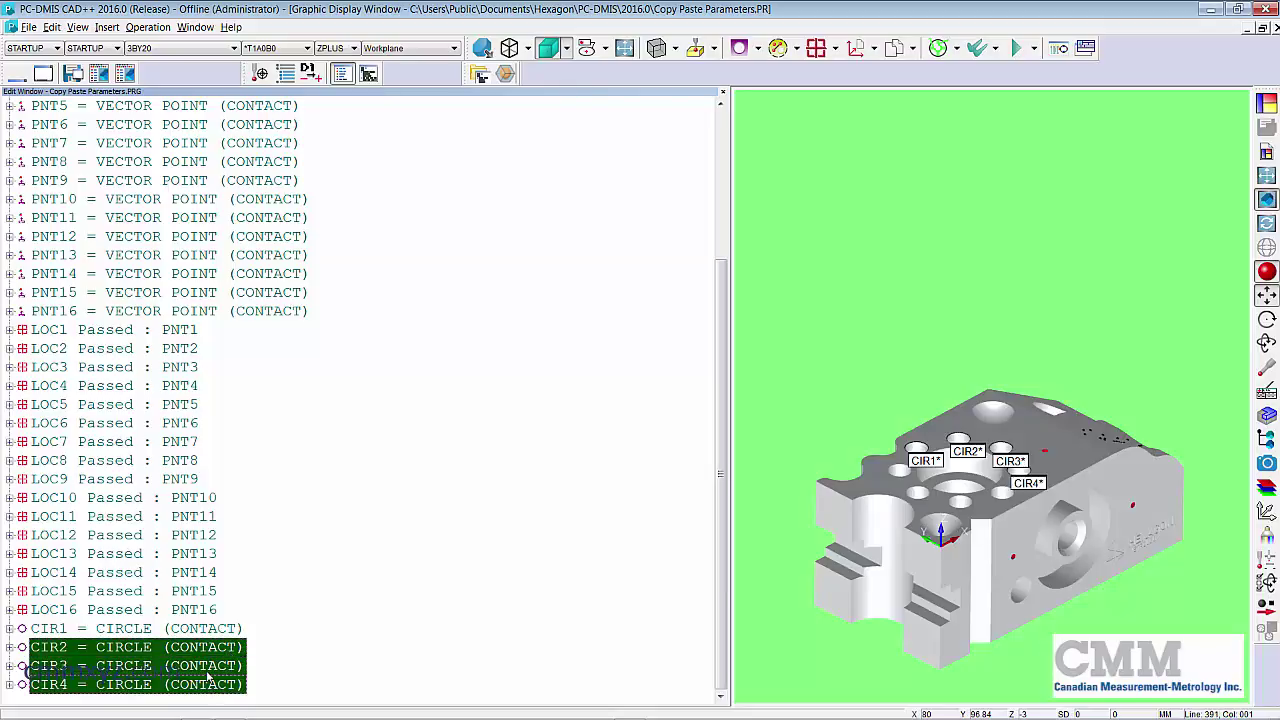
pyautogui.rightClick(208, 676)
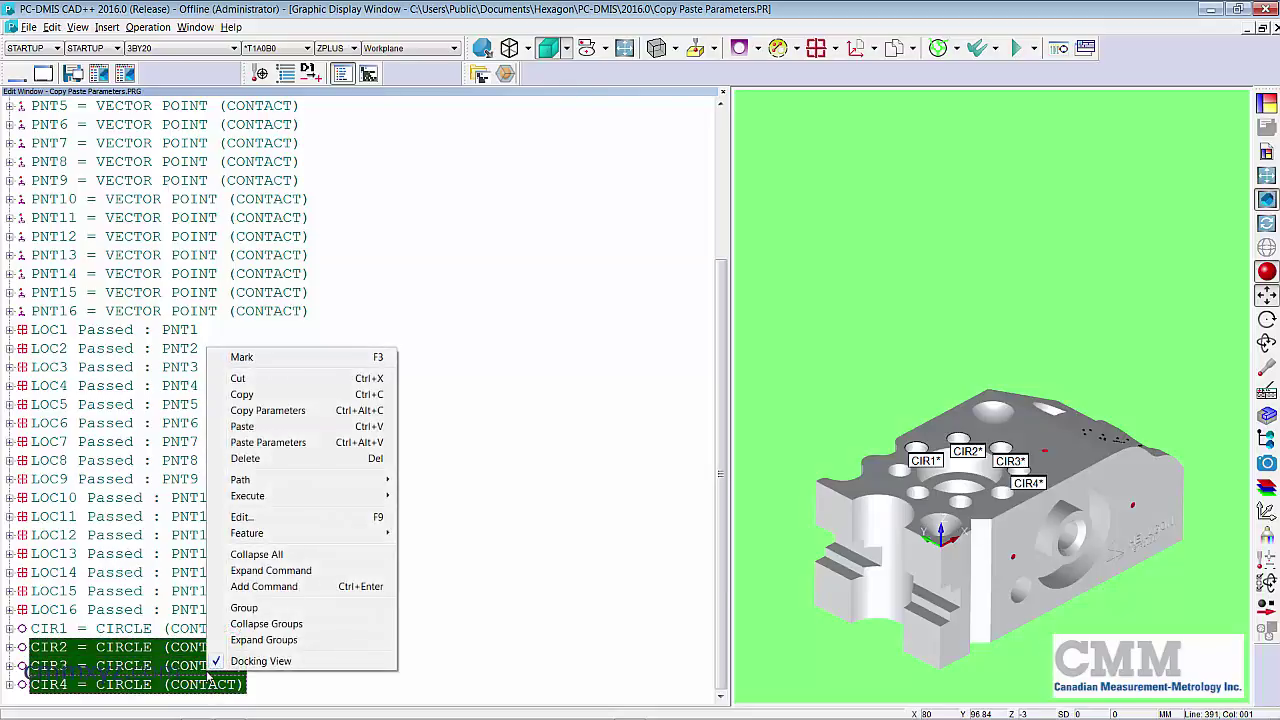
pyautogui.click(302, 443)
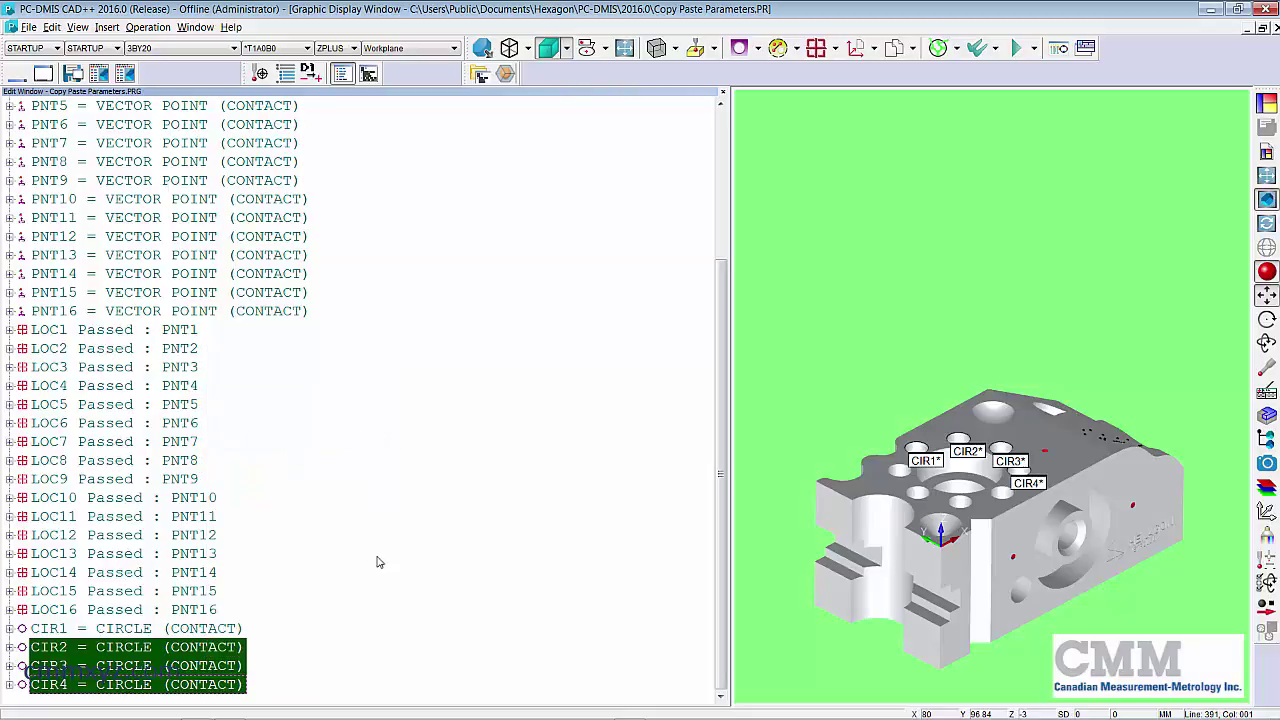
pyautogui.click(143, 650)
pyautogui.rightClick(143, 650)
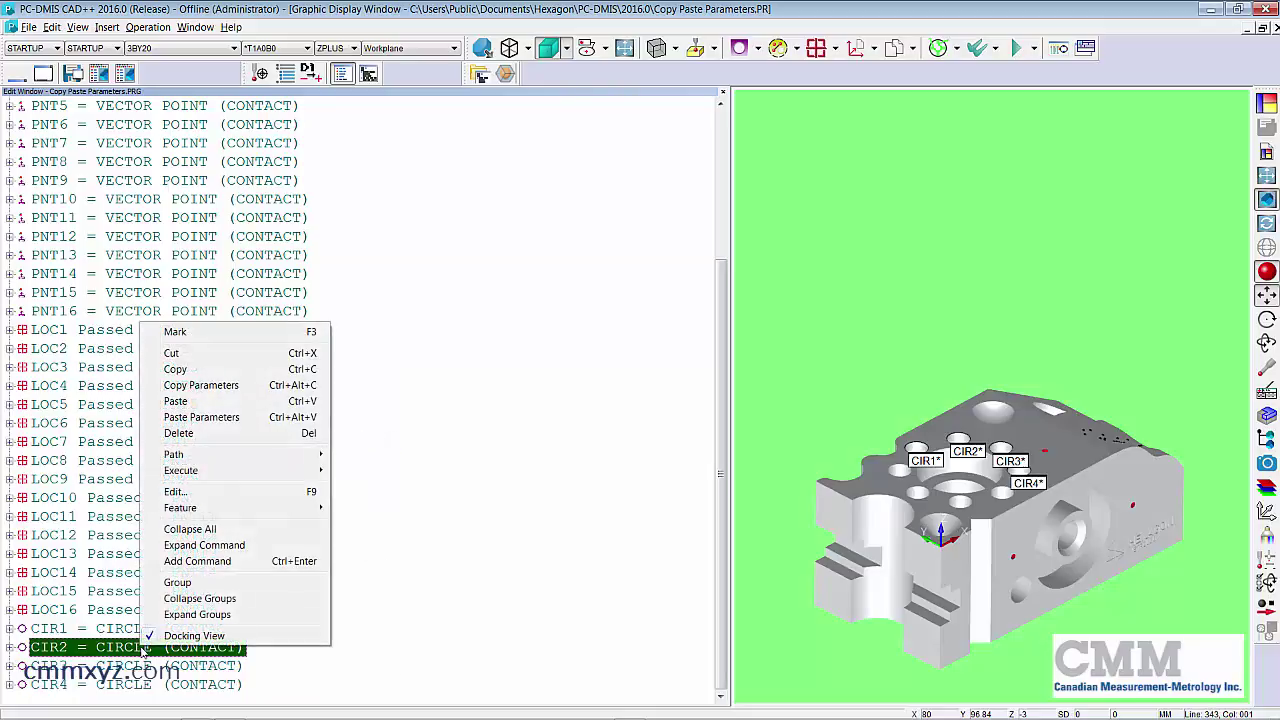
pyautogui.click(184, 492)
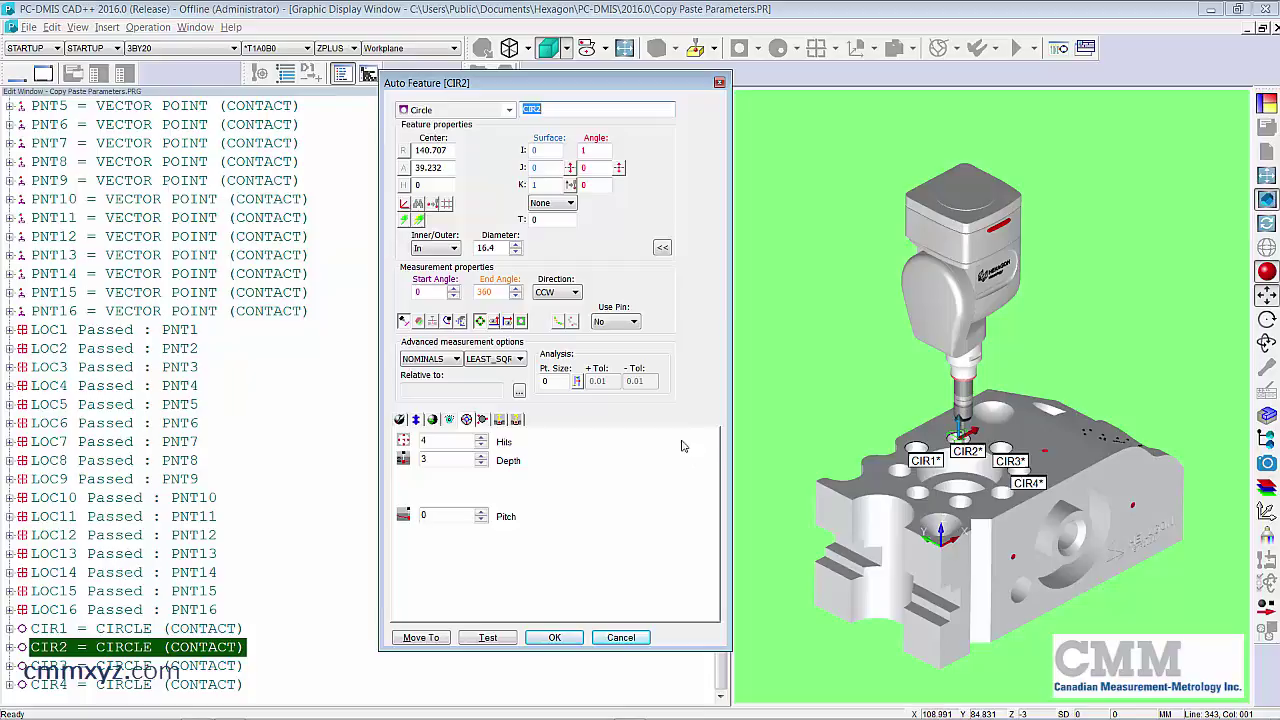
pyautogui.click(560, 638)
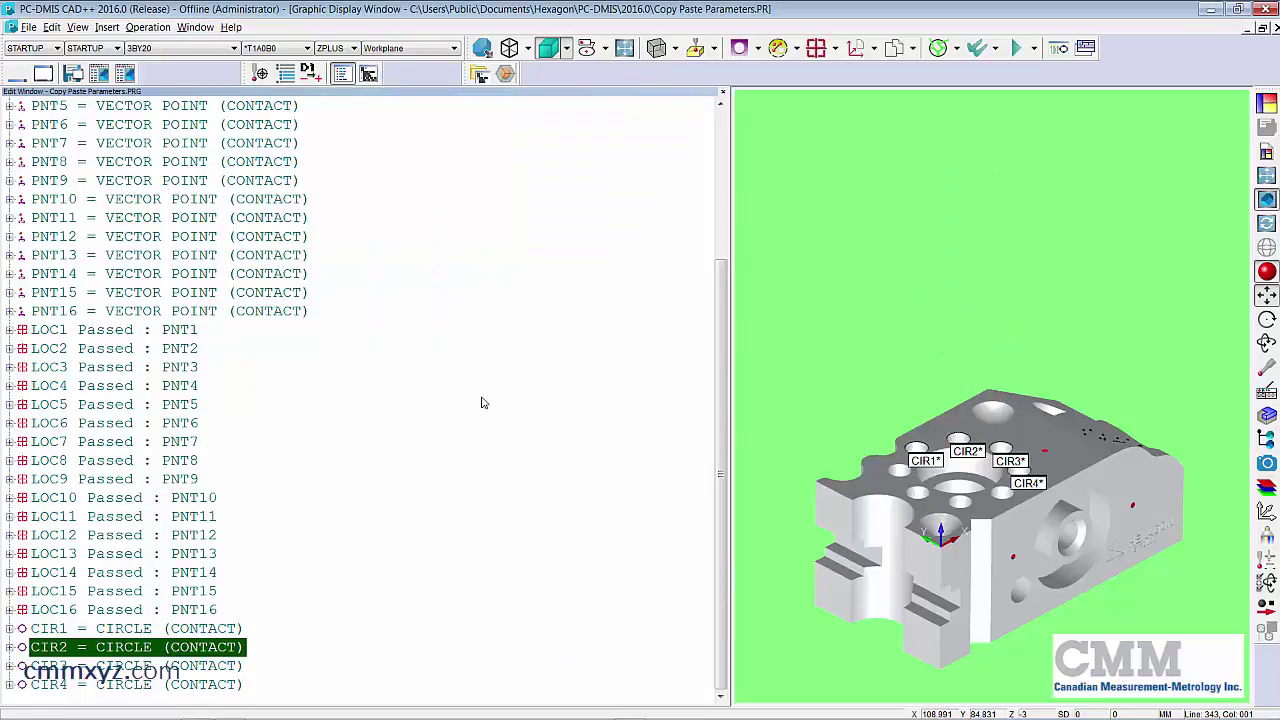